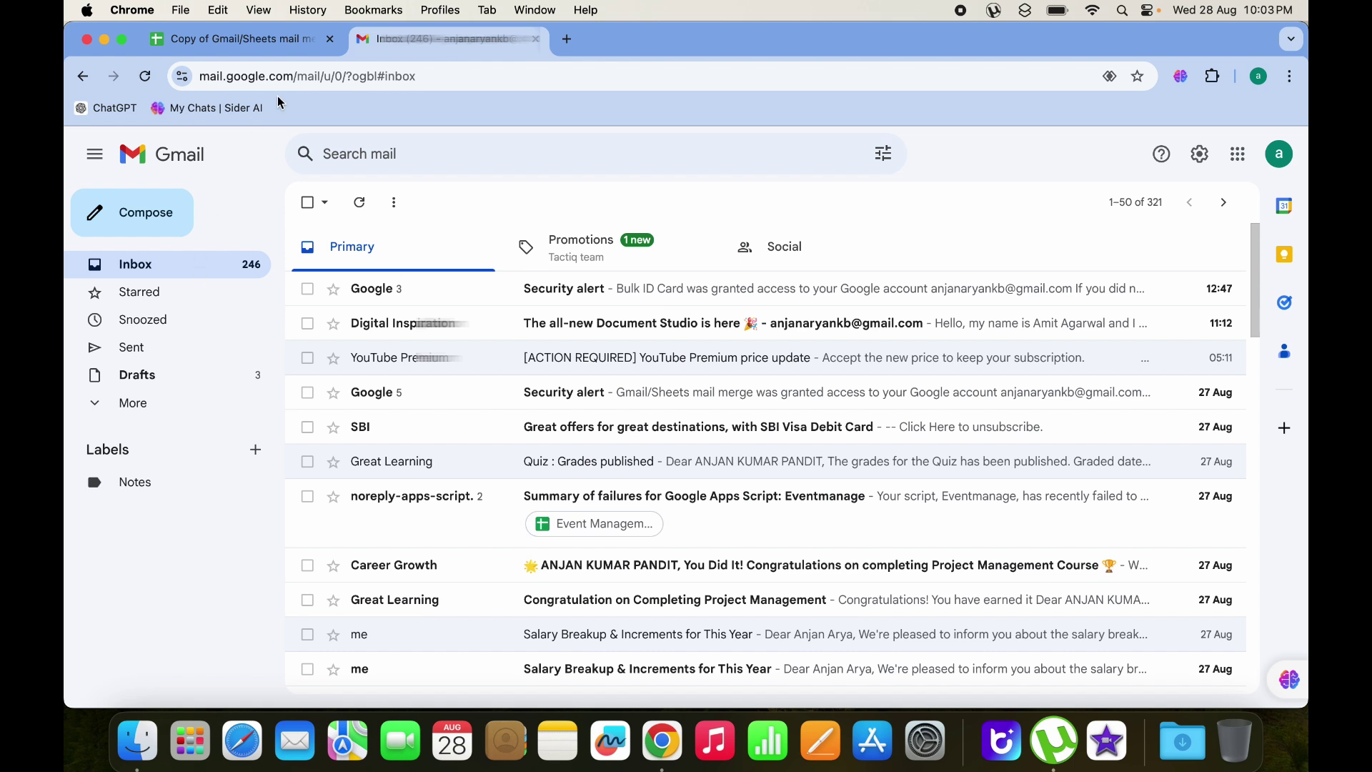
# Switch to the "Copy of Gmail/Sheets mail merge" spreadsheet and examine its merge columns from Full Name to Offer Letter.
pyautogui.click(269, 43)
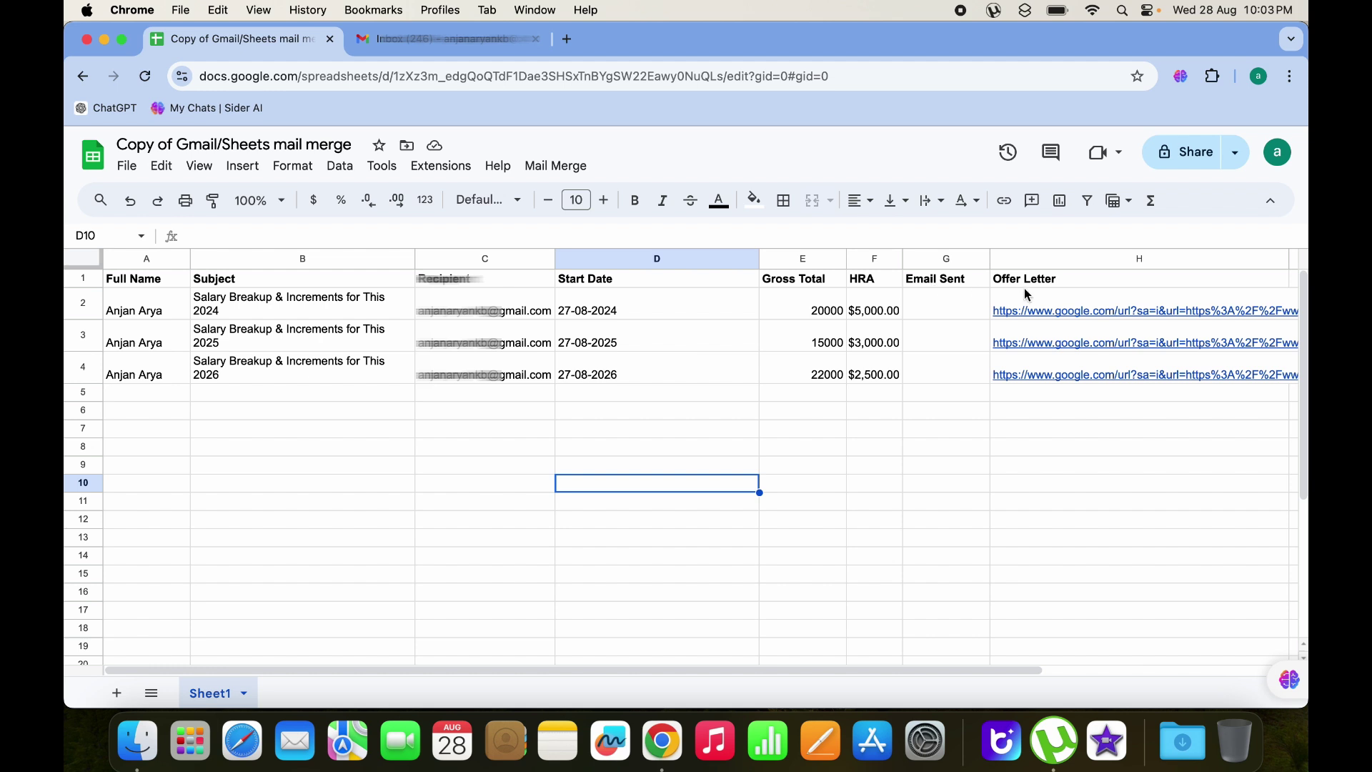
pyautogui.moveTo(1026, 290)
pyautogui.click(1032, 445)
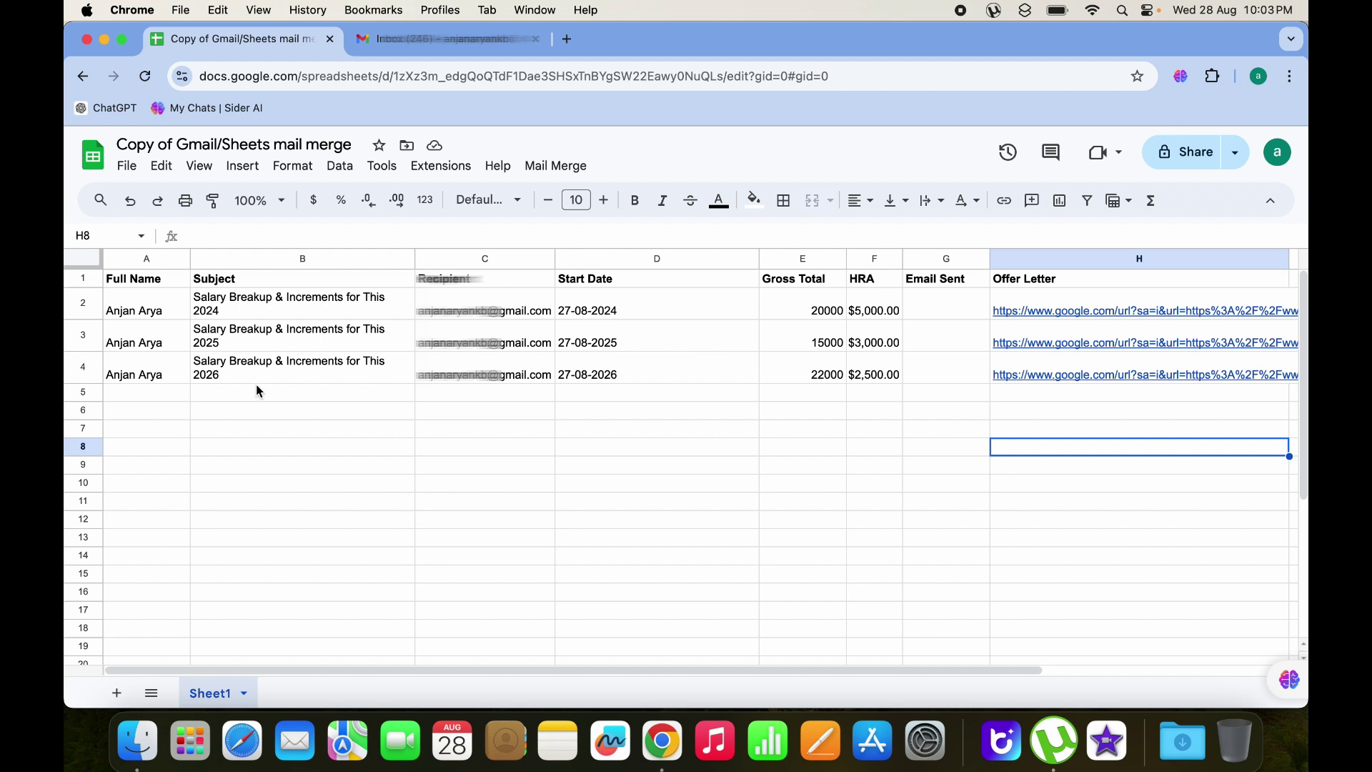
pyautogui.moveTo(165, 307); pyautogui.dragTo(165, 362)
pyautogui.moveTo(509, 311); pyautogui.dragTo(507, 366)
pyautogui.click(844, 483)
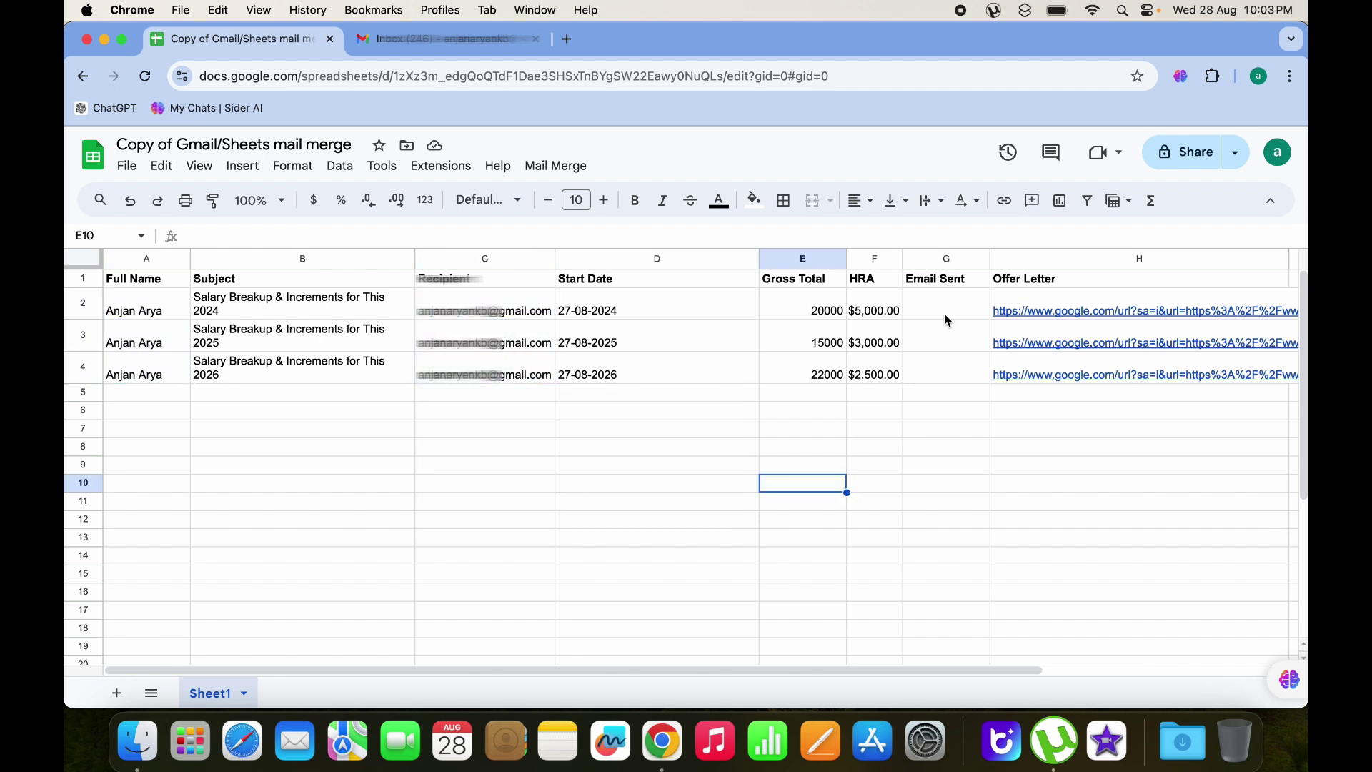
pyautogui.moveTo(1092, 315)
pyautogui.click(638, 468)
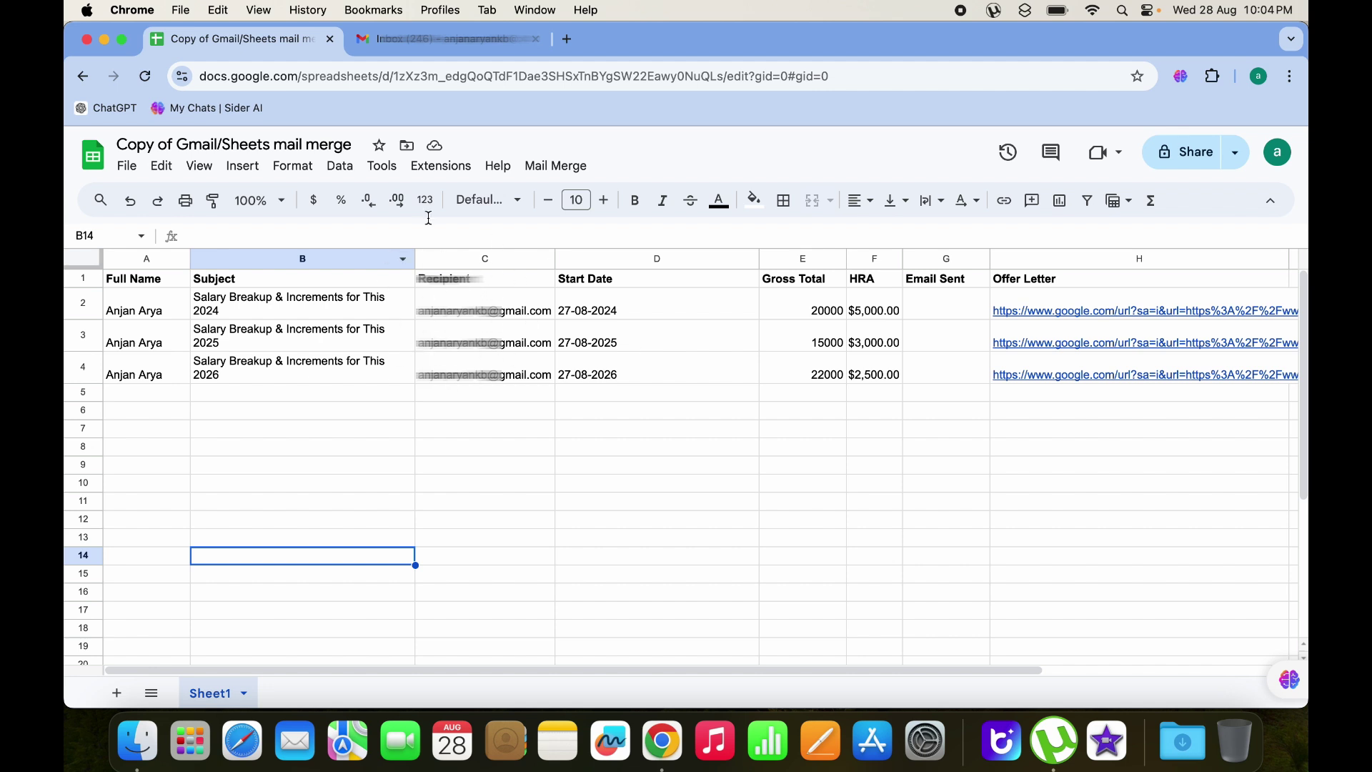
# Switch to Gmail and open the saved draft whose subject is {{Subject}}.
pyautogui.click(450, 40)
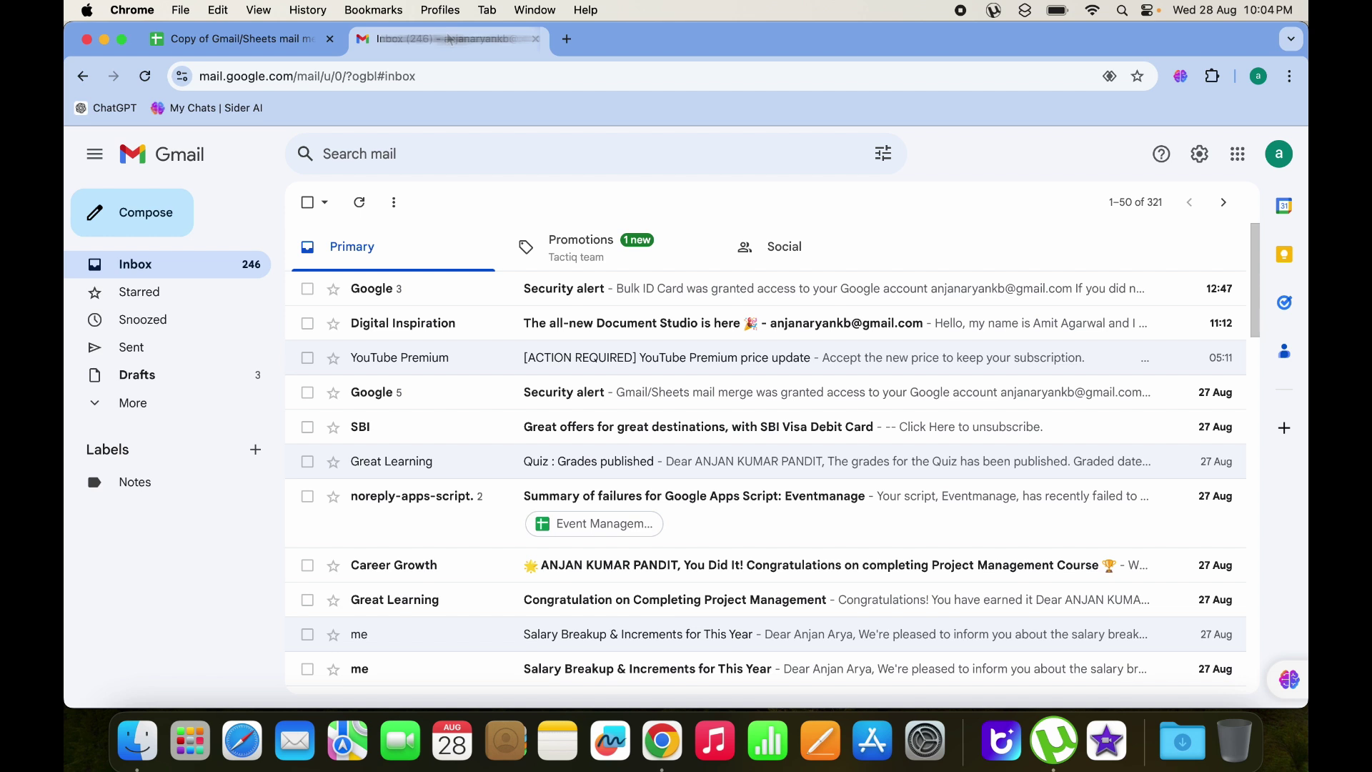
pyautogui.click(210, 379)
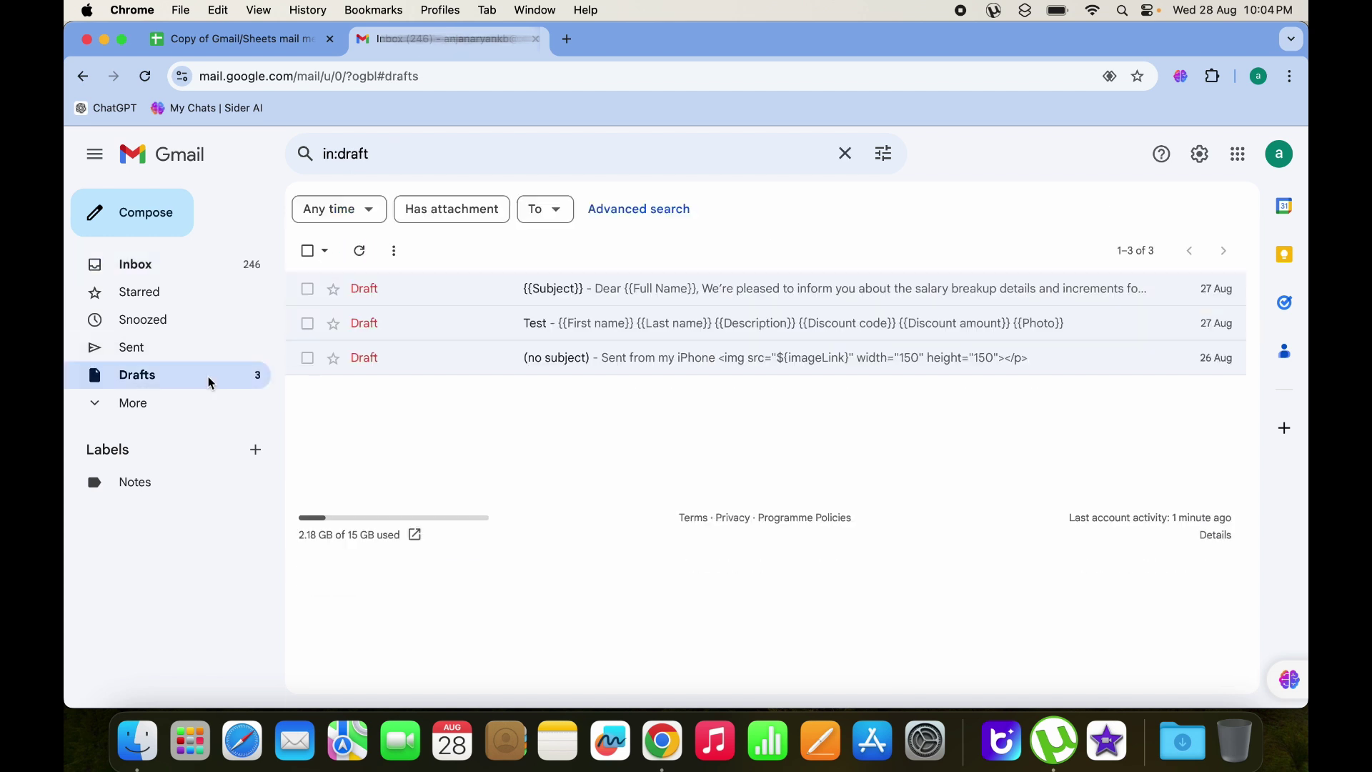
pyautogui.click(484, 294)
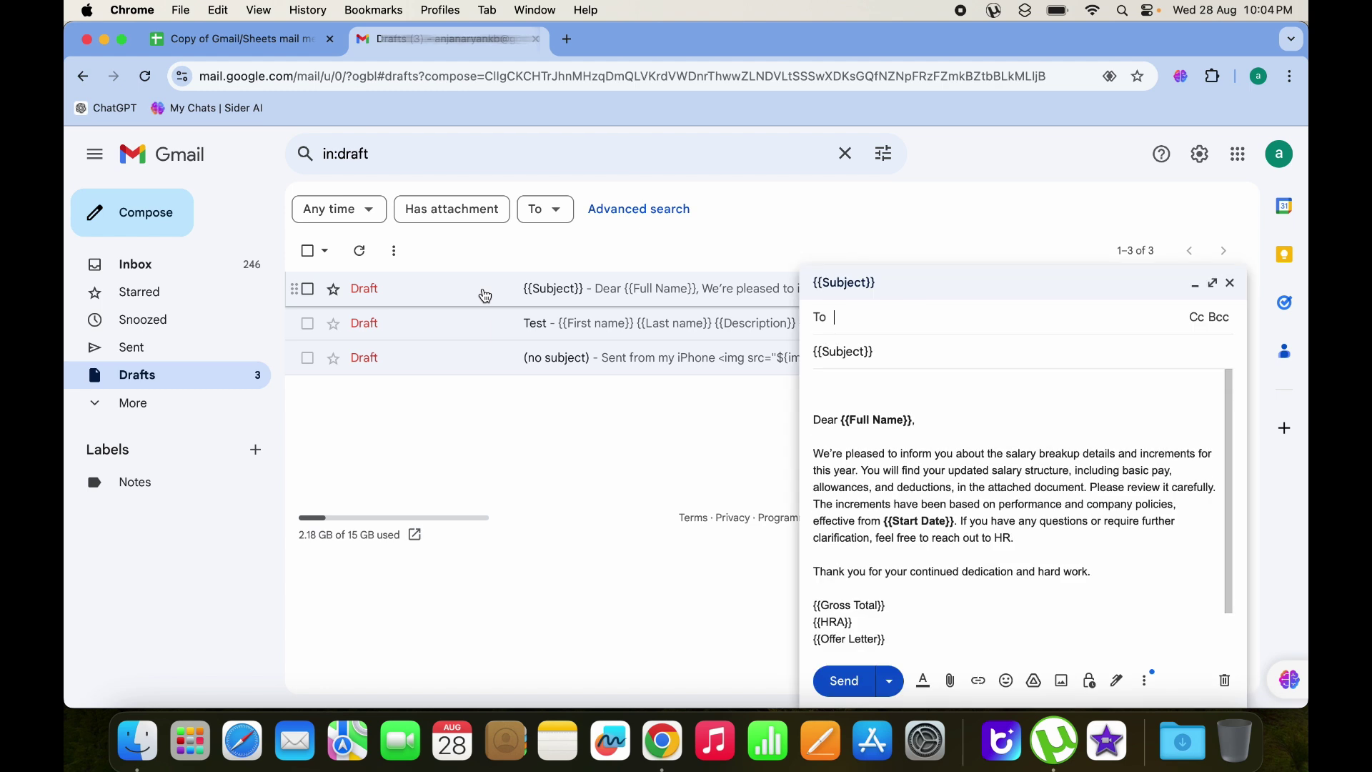
# Make the {{Gross Total}}, {{HRA}} and {{Offer Letter}} placeholders in the draft body bold.
pyautogui.click(919, 432)
pyautogui.scroll(-2, 919, 432)
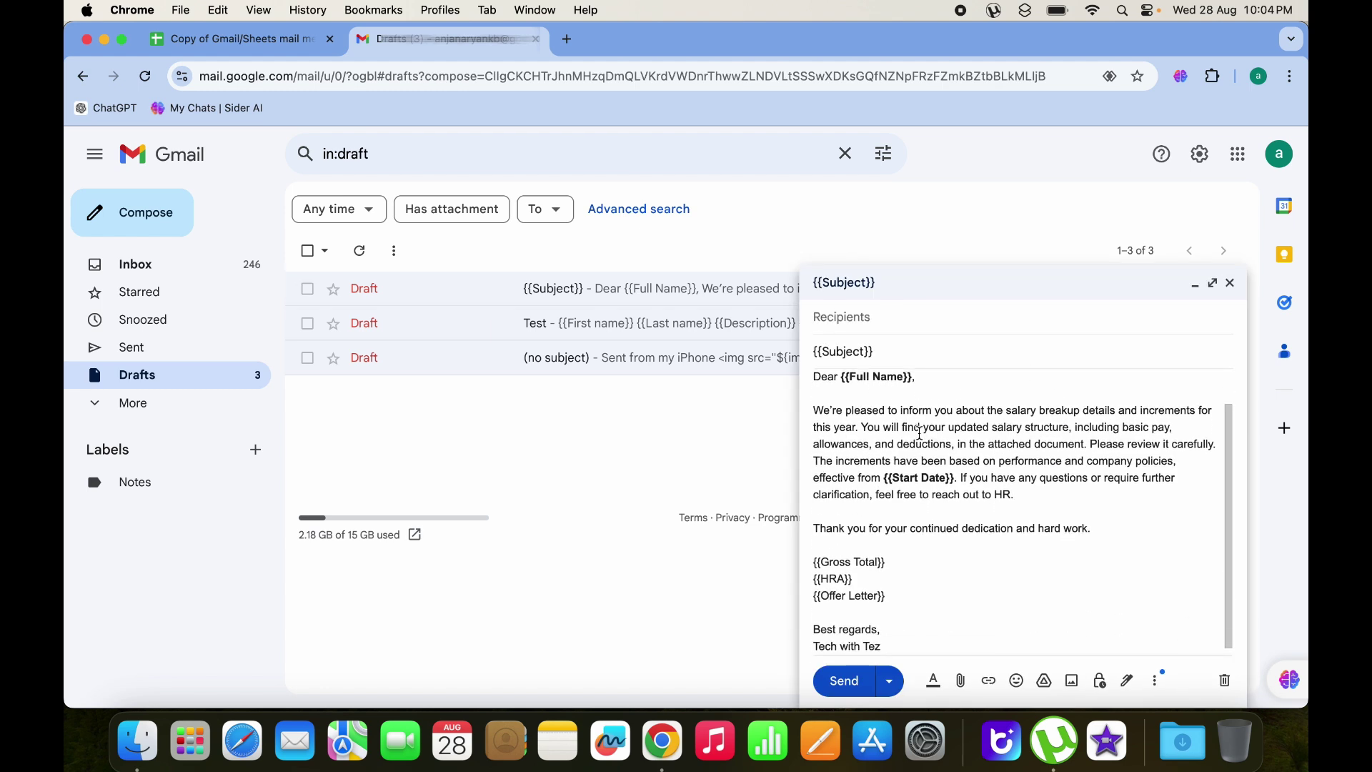
pyautogui.moveTo(891, 554); pyautogui.dragTo(815, 554)
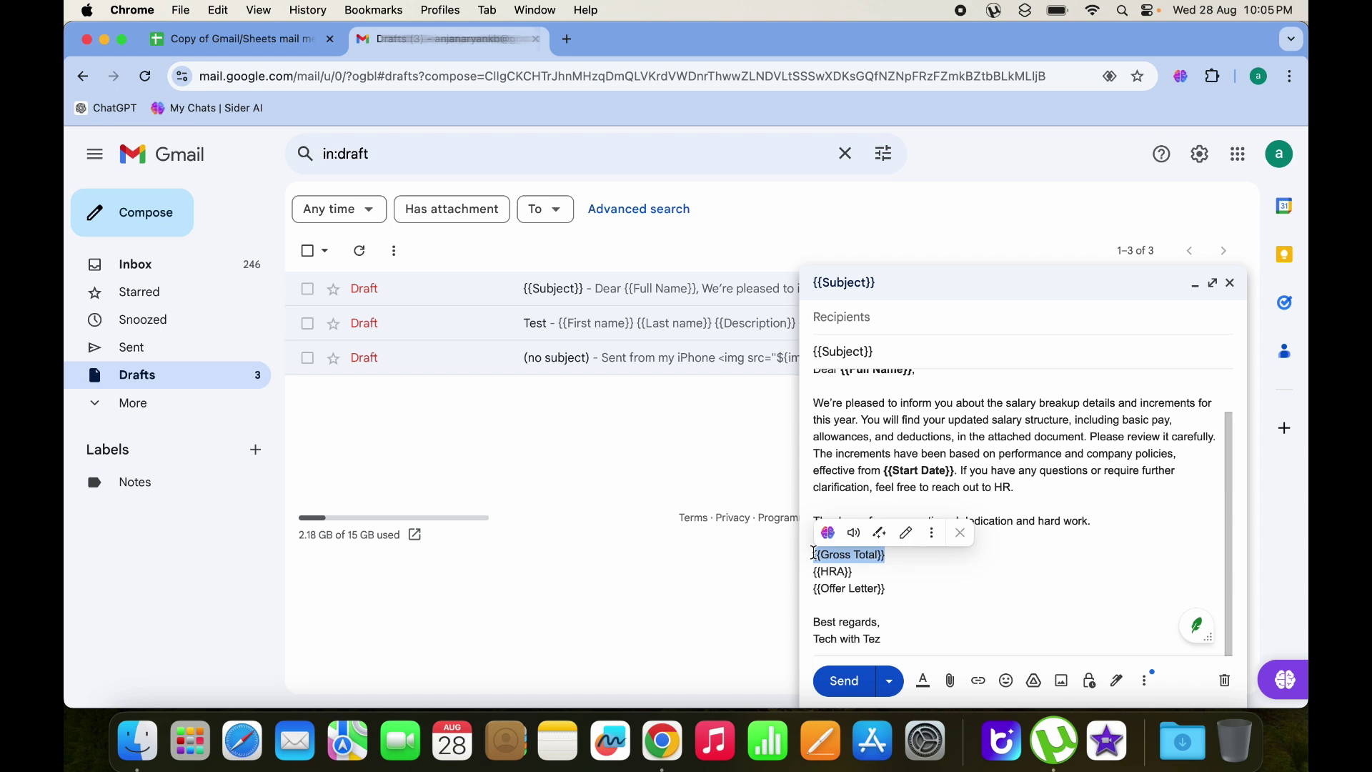
pyautogui.hotkey('ctrl', 'b')
pyautogui.moveTo(861, 575); pyautogui.dragTo(815, 576)
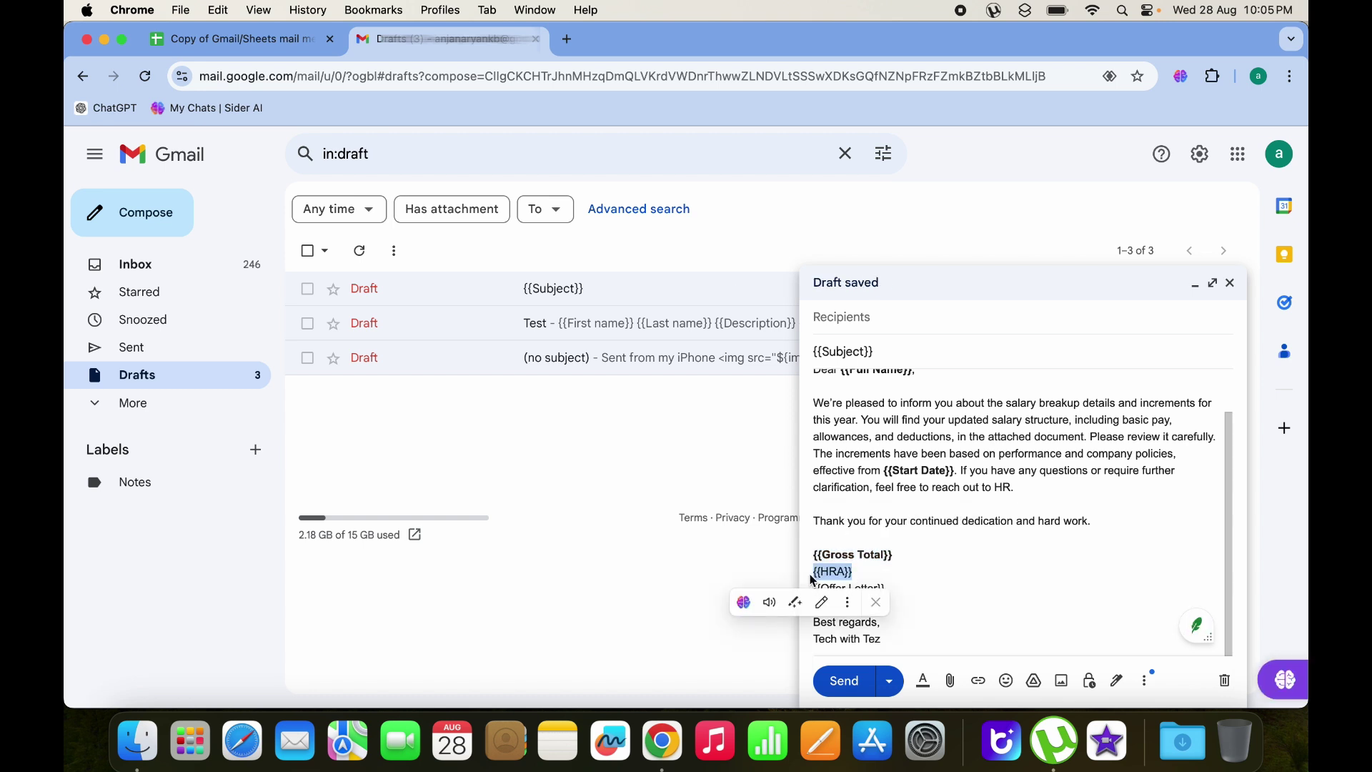
pyautogui.hotkey('ctrl', 'b')
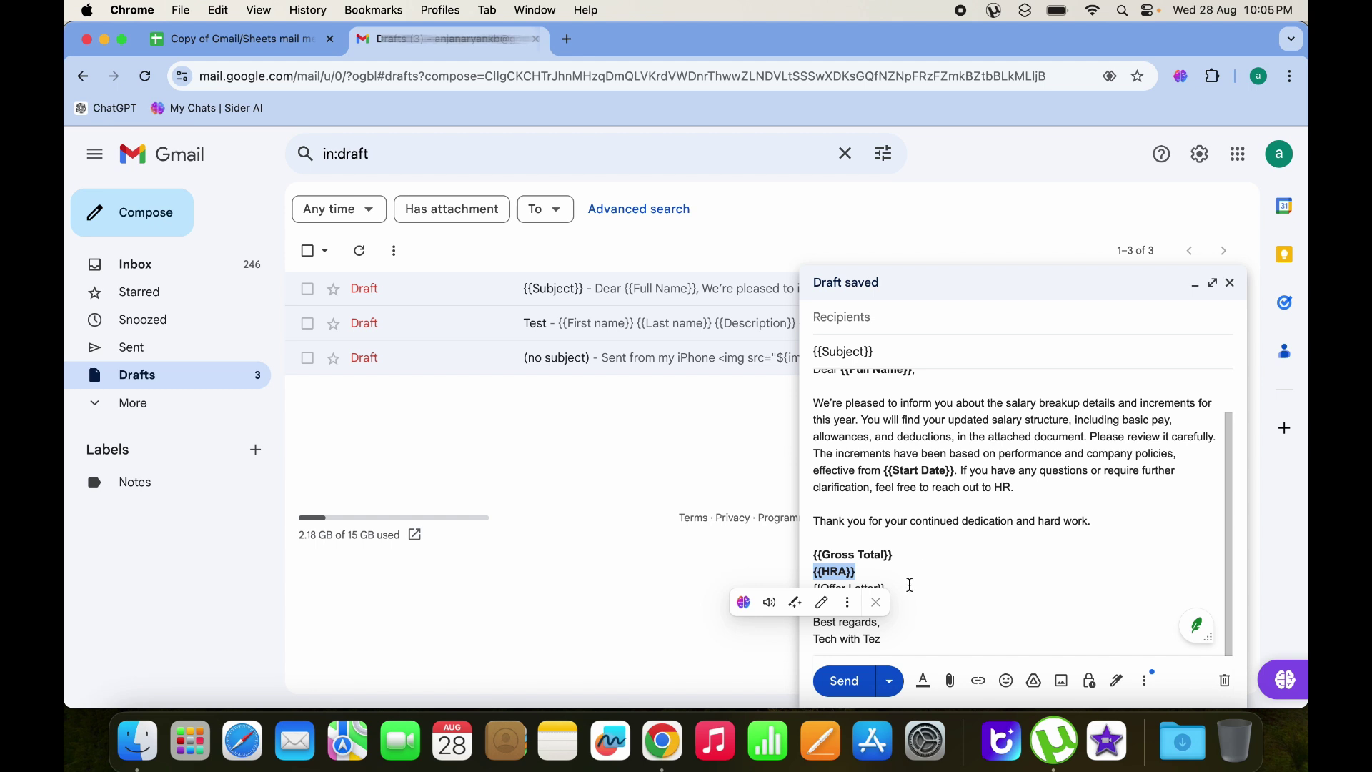
pyautogui.click(901, 590)
pyautogui.moveTo(900, 591); pyautogui.dragTo(805, 590)
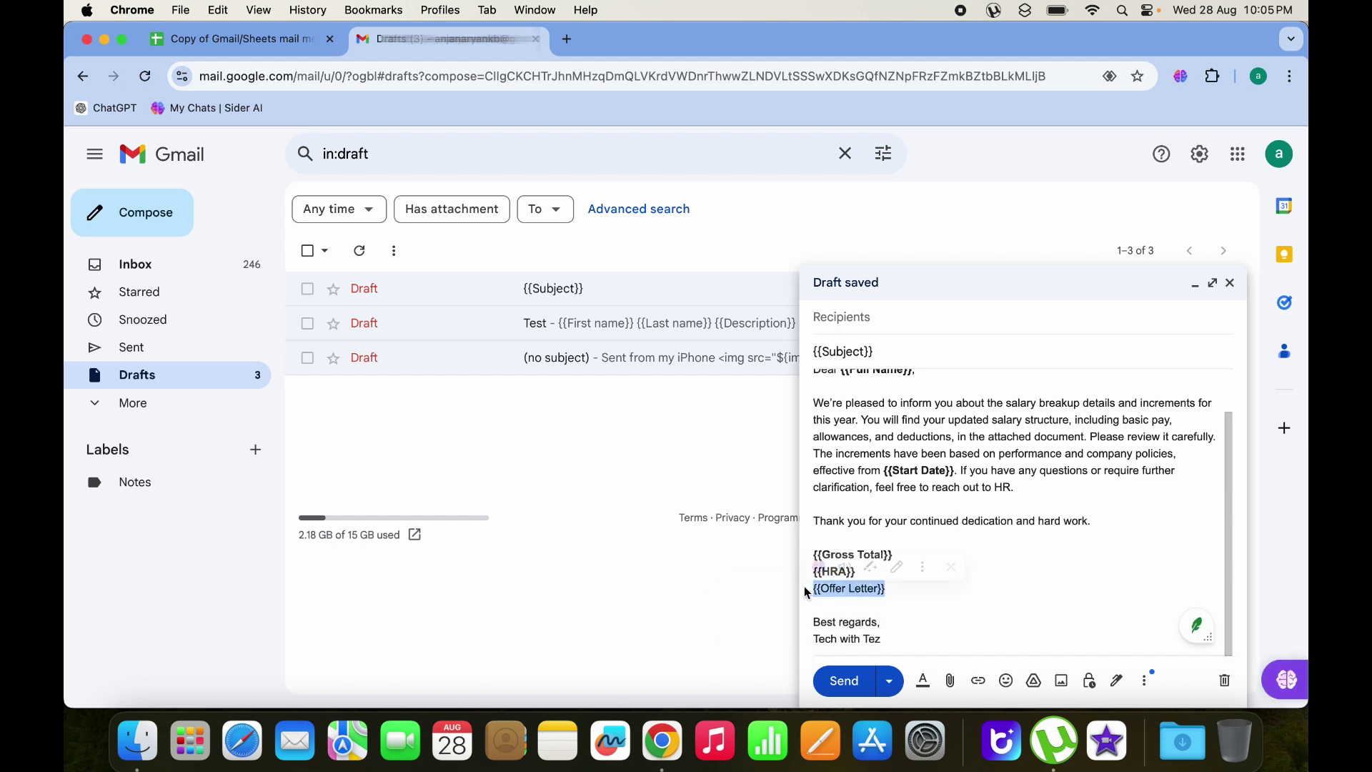
pyautogui.press('super+b')
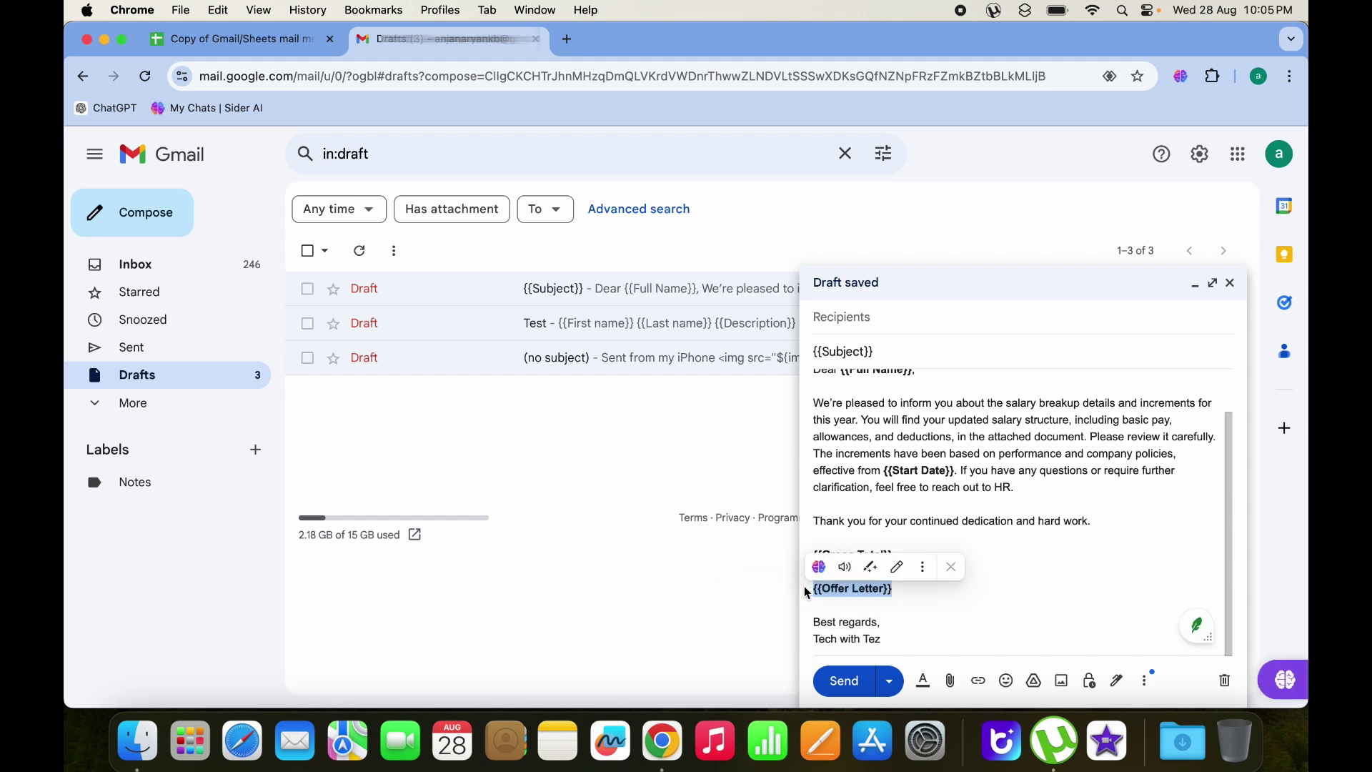
pyautogui.click(938, 608)
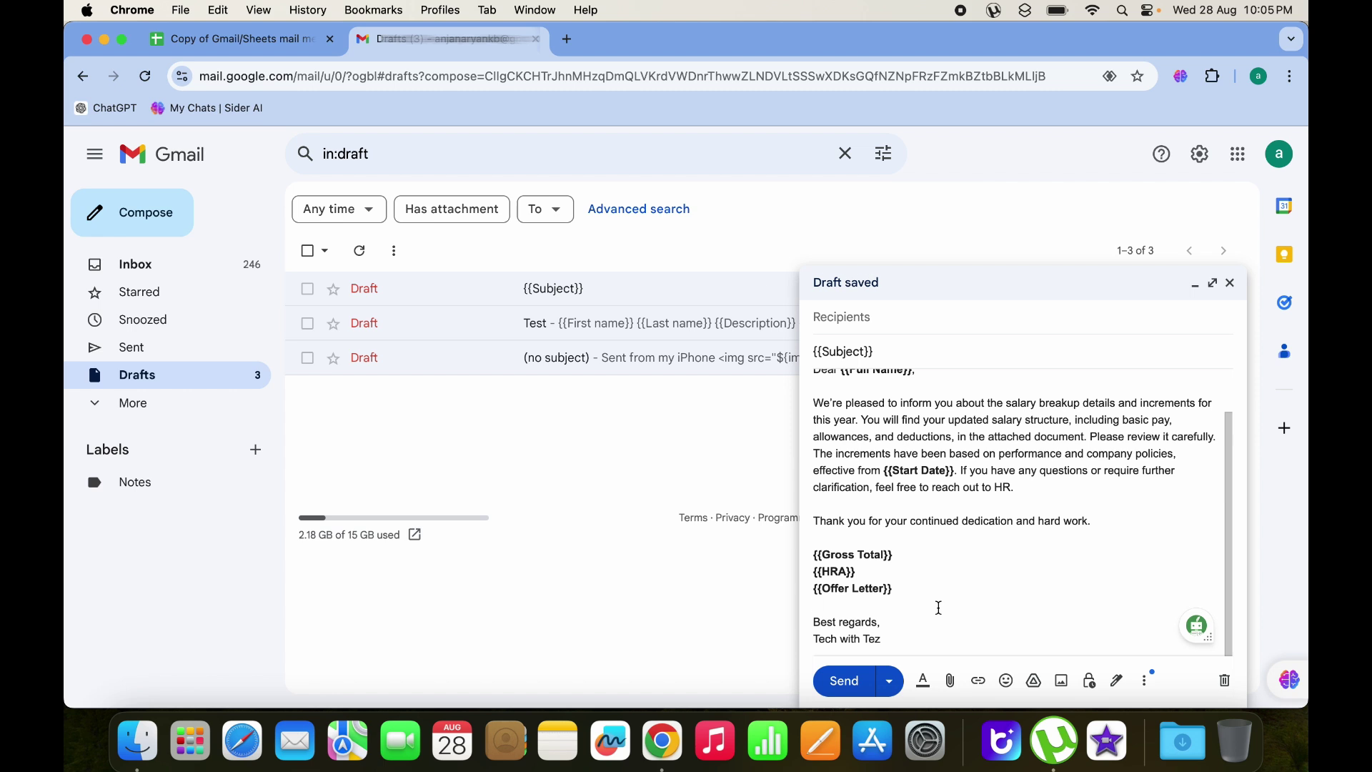
# Check the placeholders in the draft body against the column headers of the mail merge spreadsheet.
pyautogui.scroll(3, 938, 608)
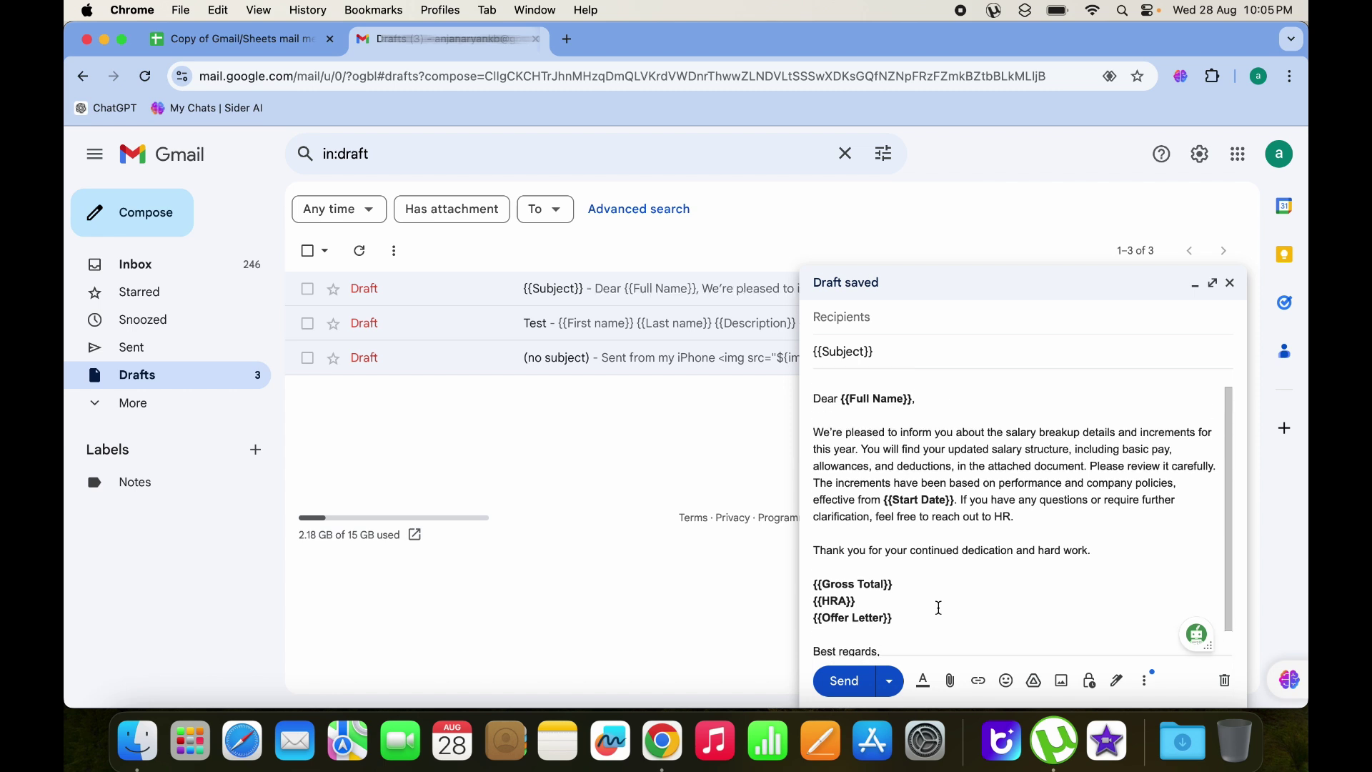
pyautogui.scroll(-3, 938, 607)
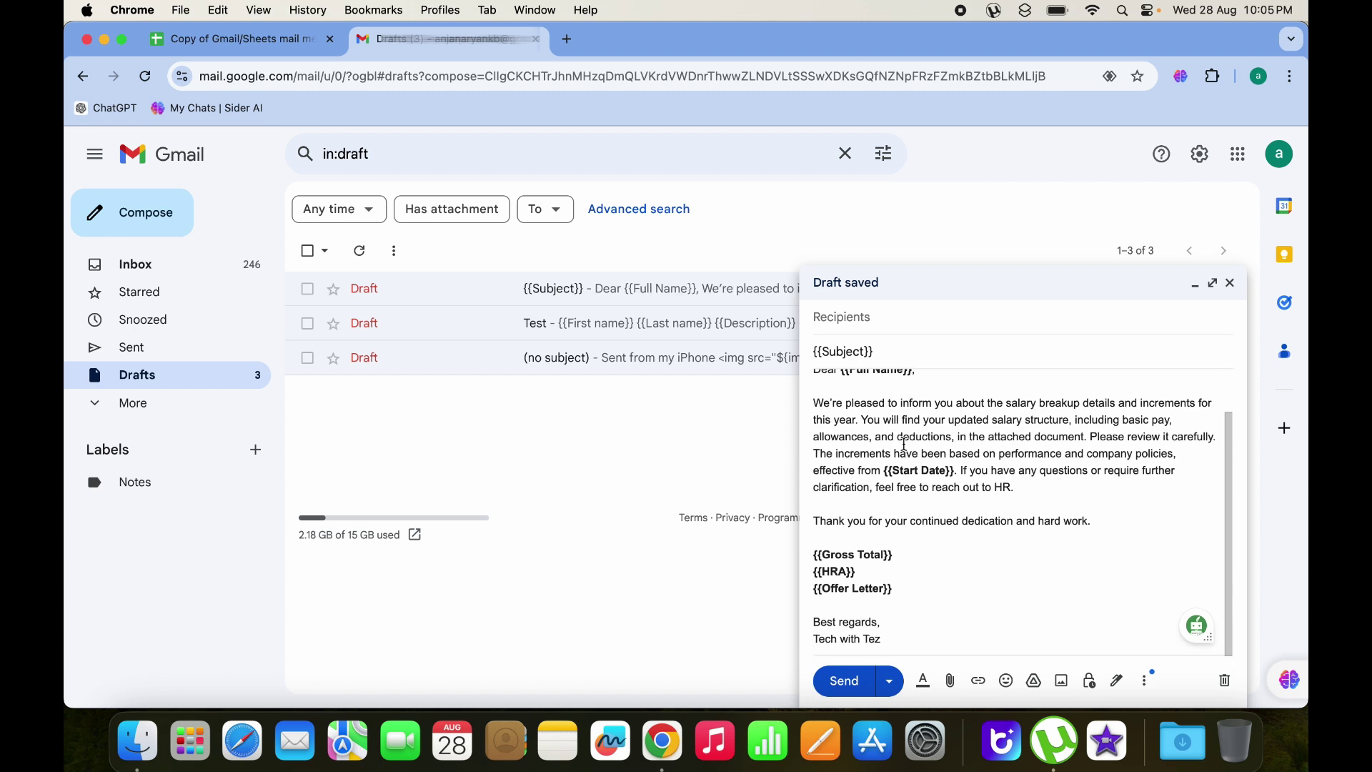
pyautogui.scroll(2, 935, 412)
pyautogui.scroll(-2, 936, 429)
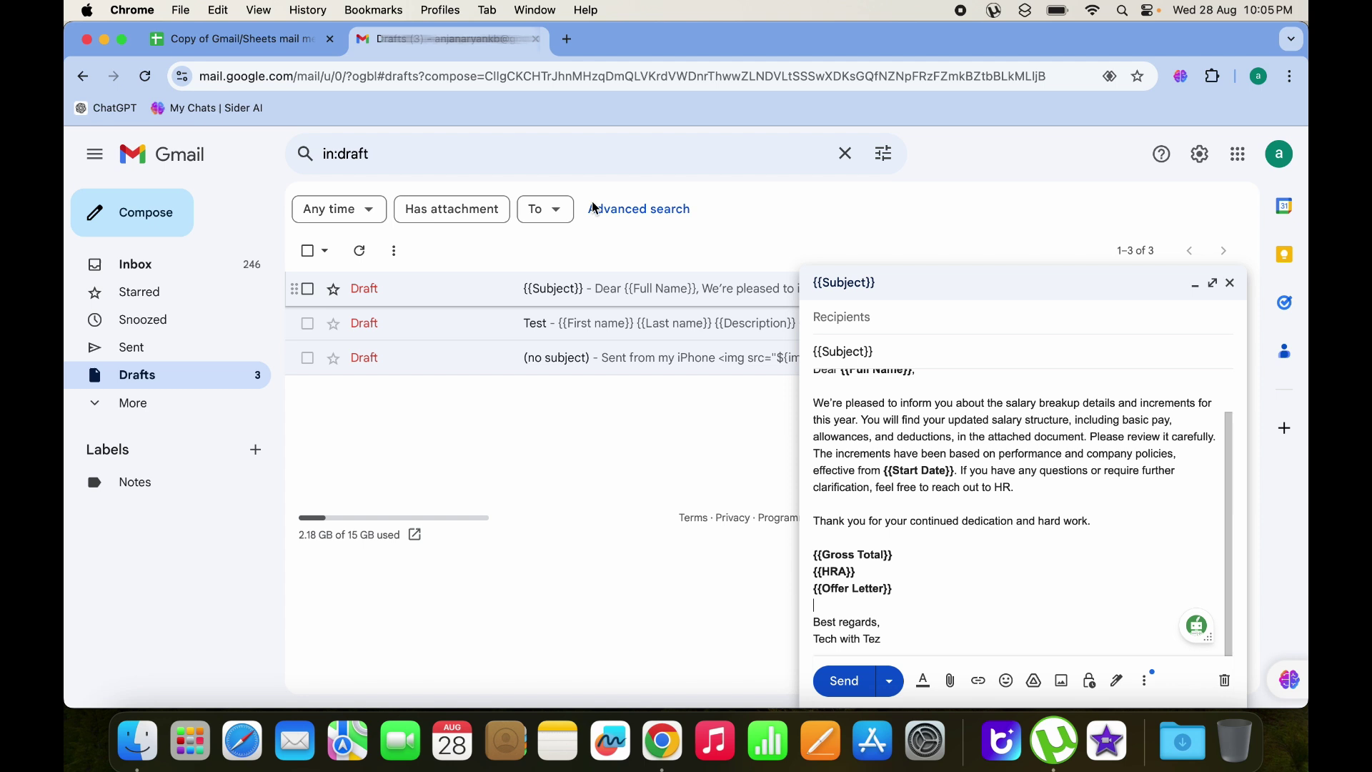
pyautogui.click(252, 37)
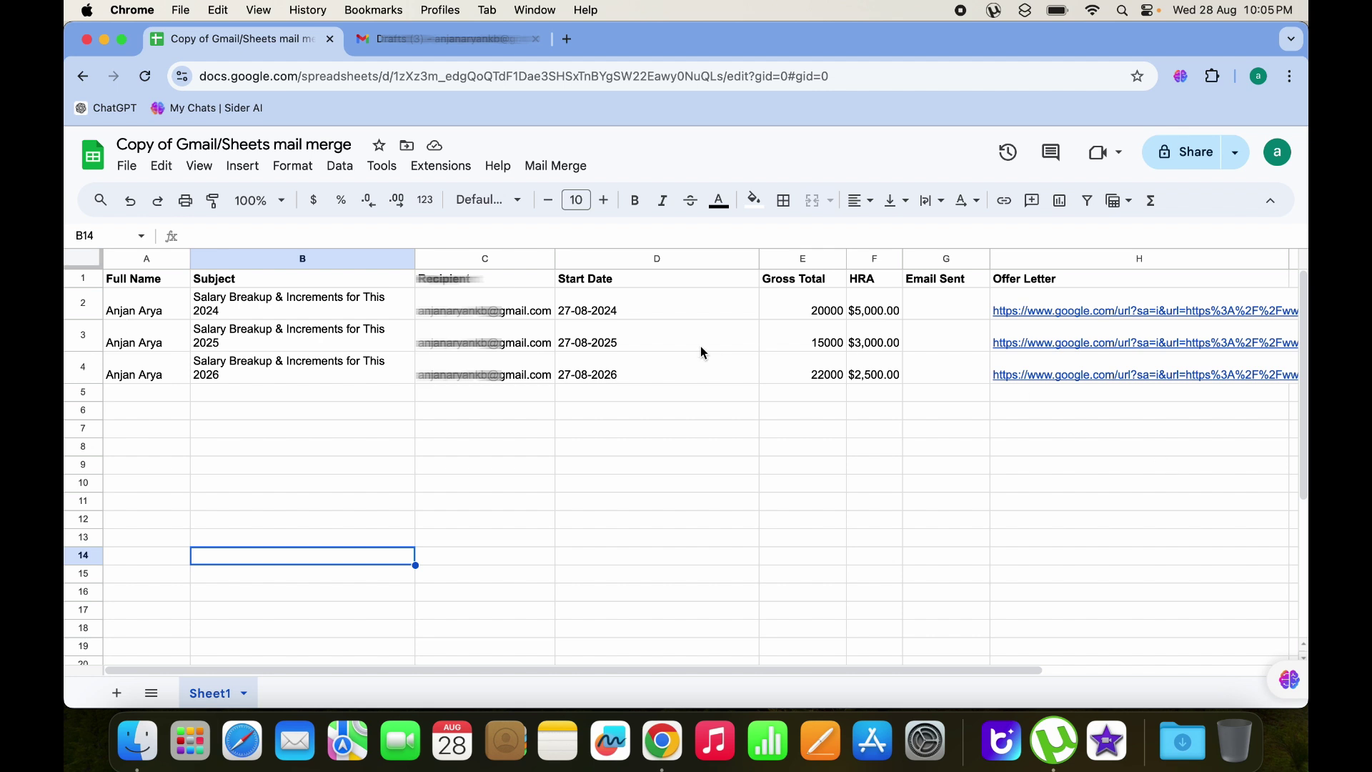
pyautogui.click(447, 38)
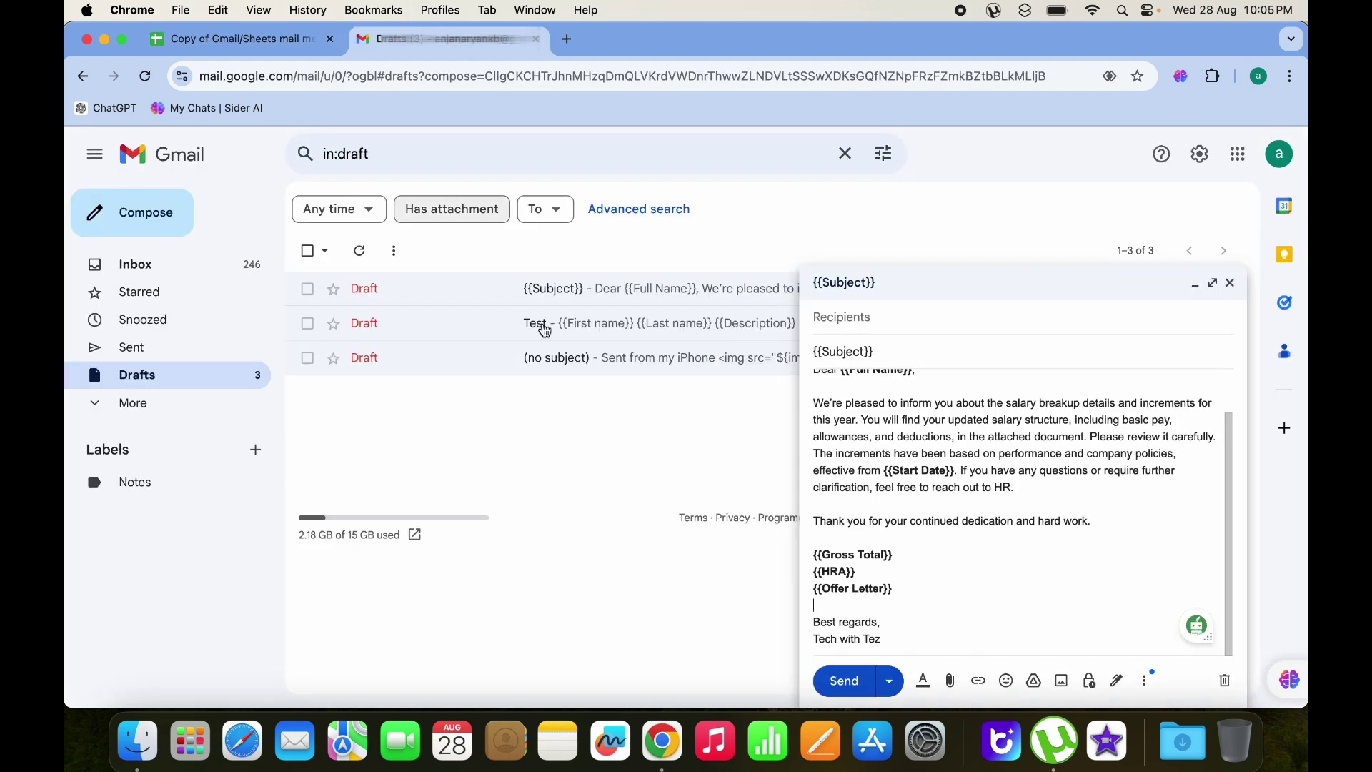
pyautogui.scroll(1, 902, 414)
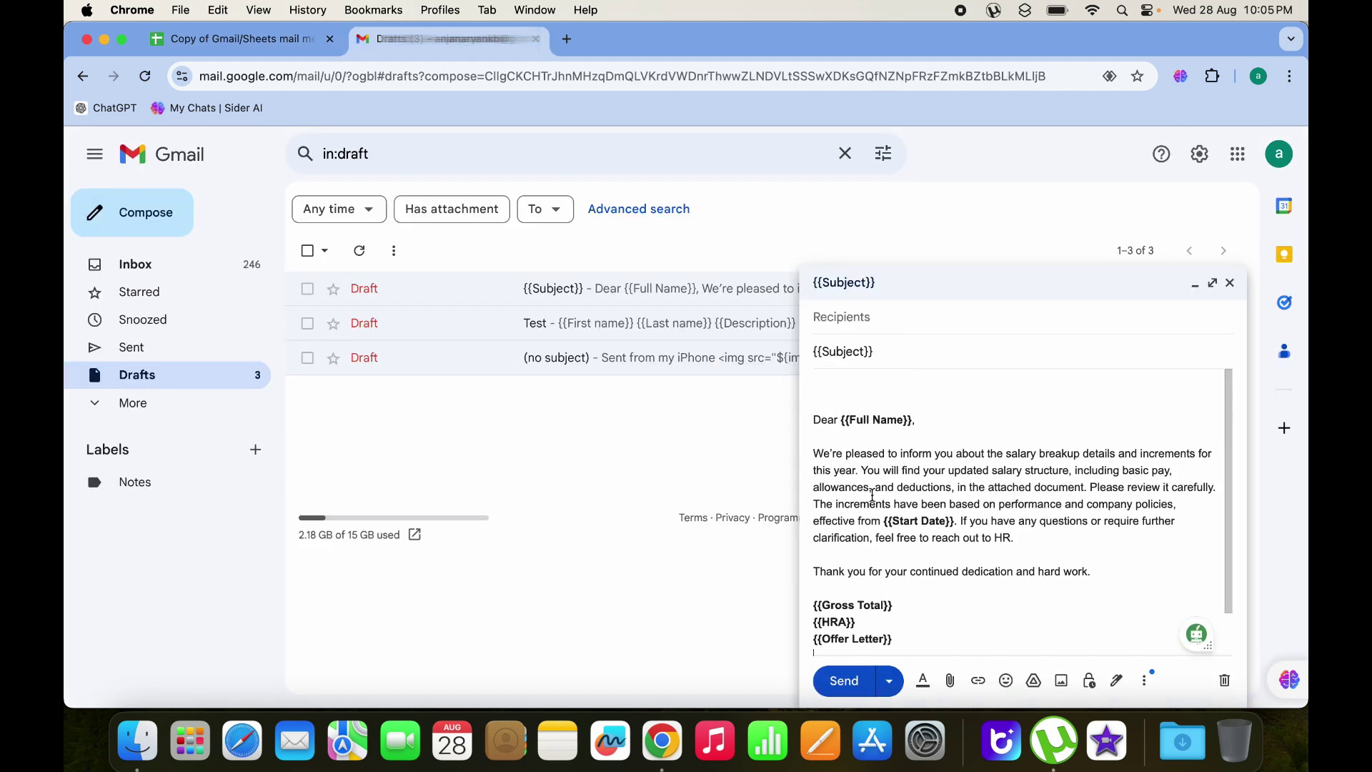
pyautogui.scroll(-1, 974, 488)
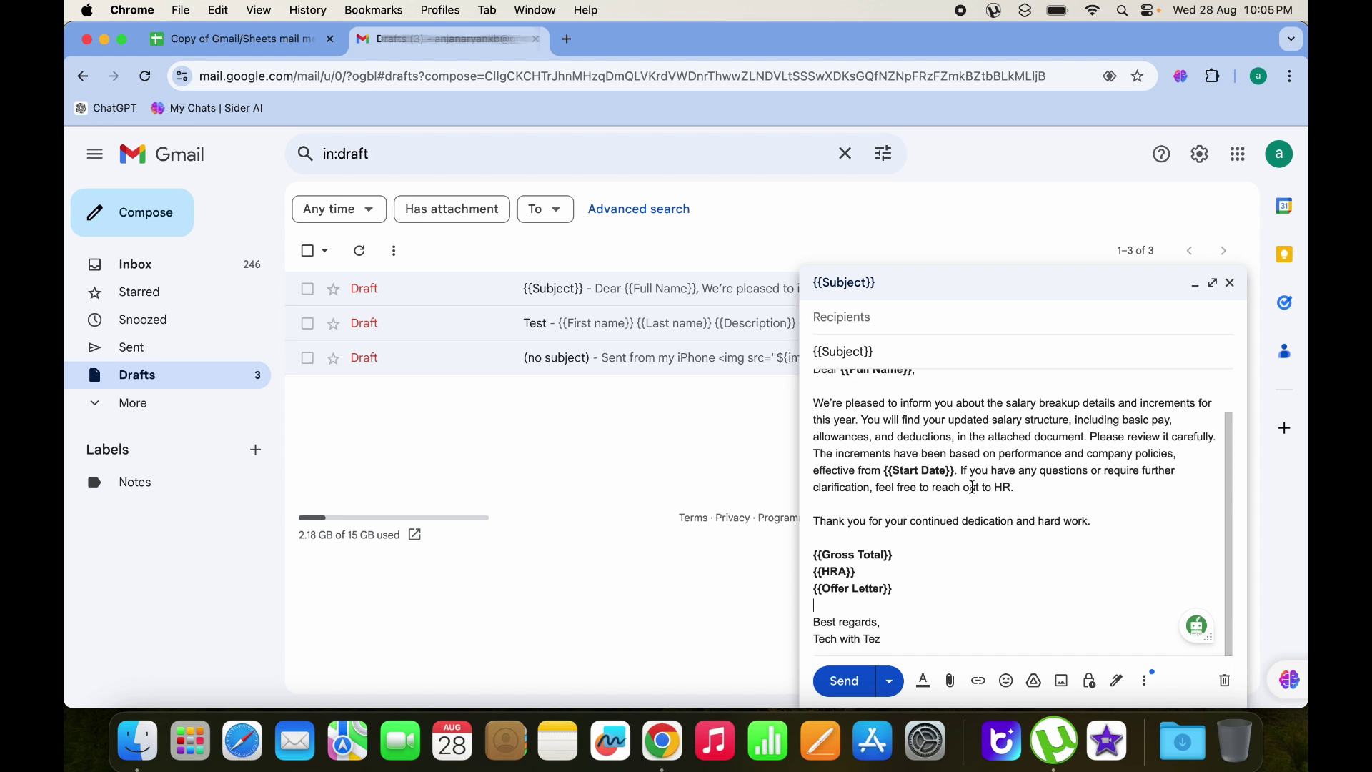
pyautogui.scroll(3, 905, 442)
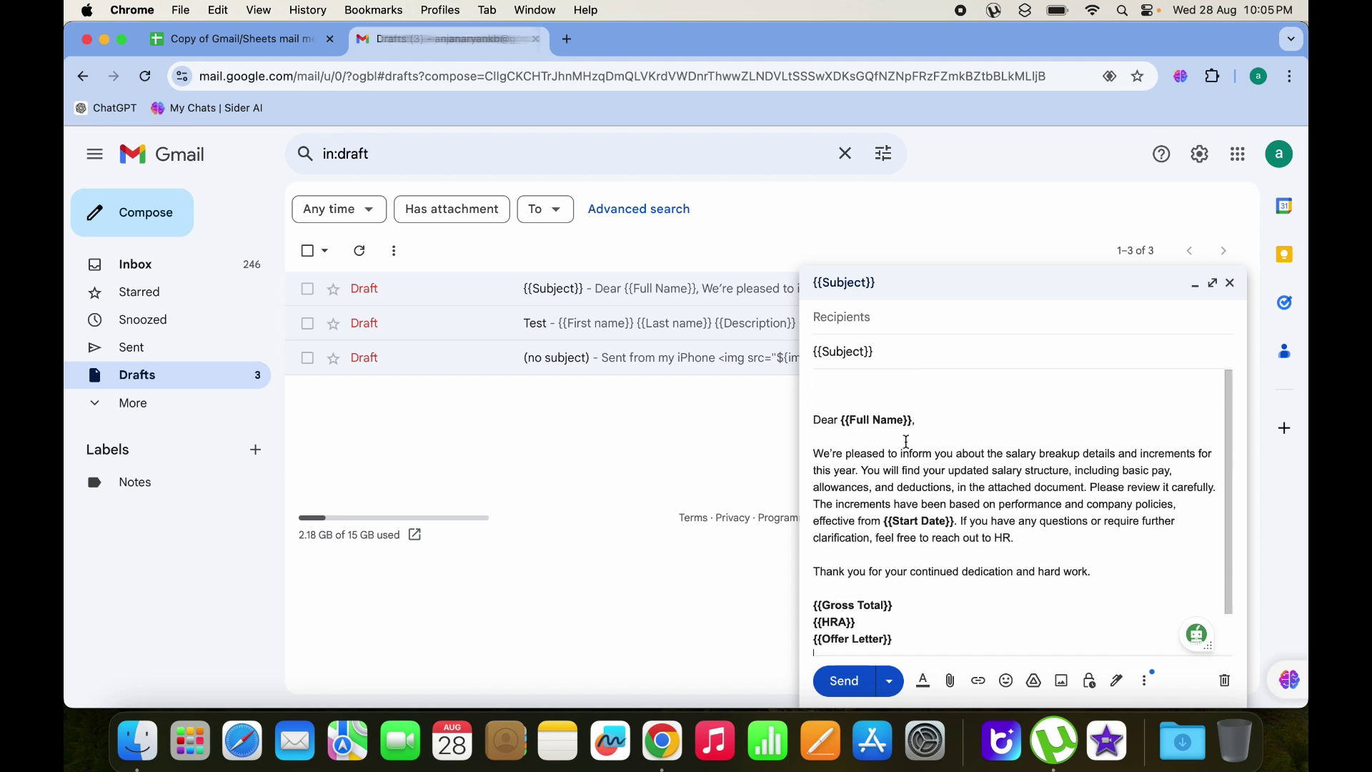
# Copy the Recipient header text from cell C1 of the sheet and enter {{Recipient}} as the draft's To address.
pyautogui.click(895, 321)
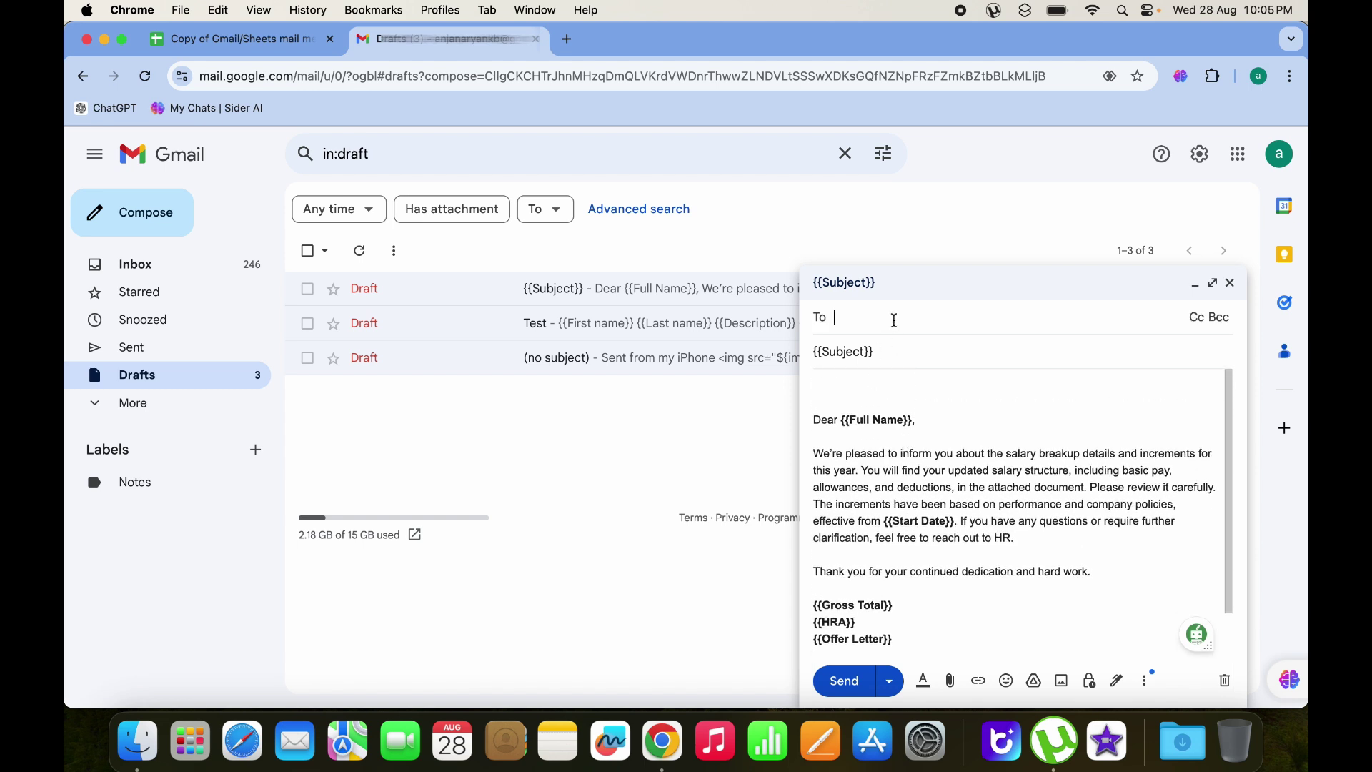
pyautogui.click(256, 40)
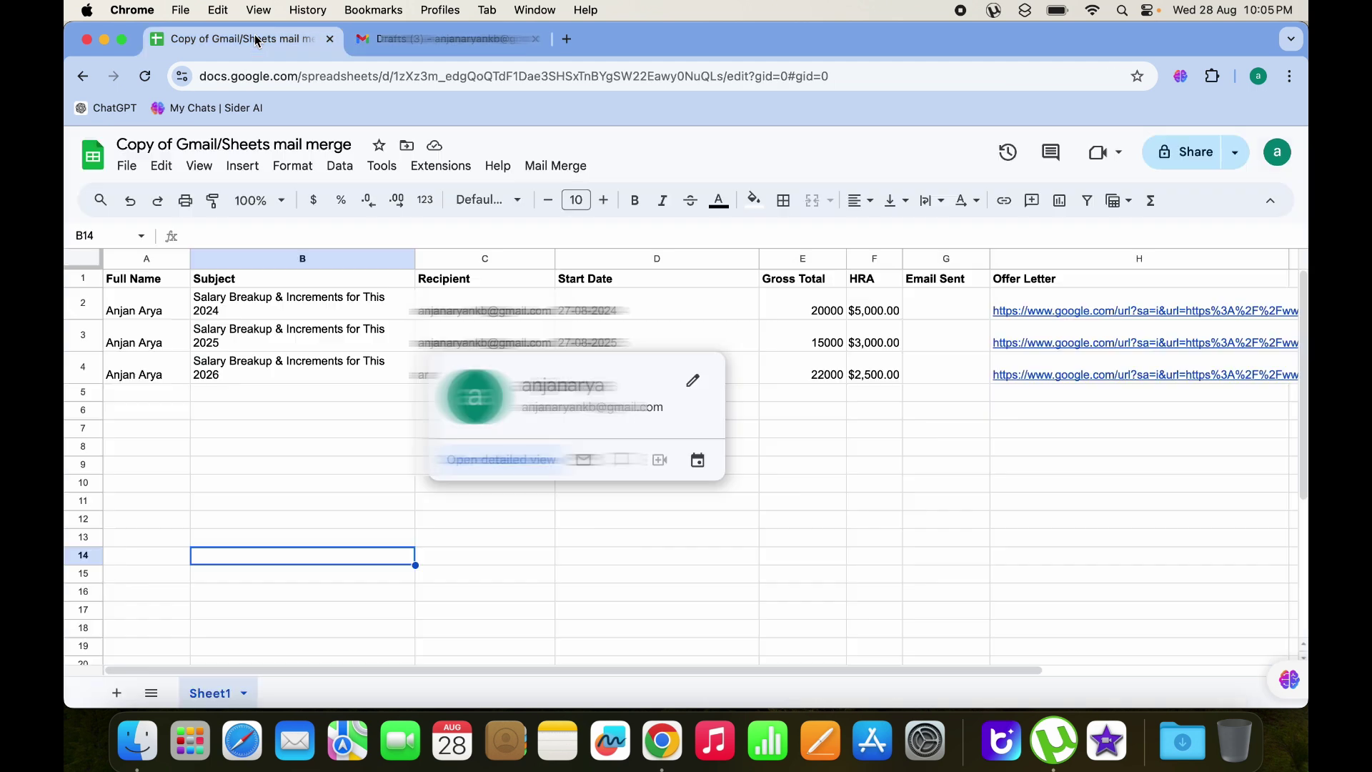
pyautogui.click(420, 281)
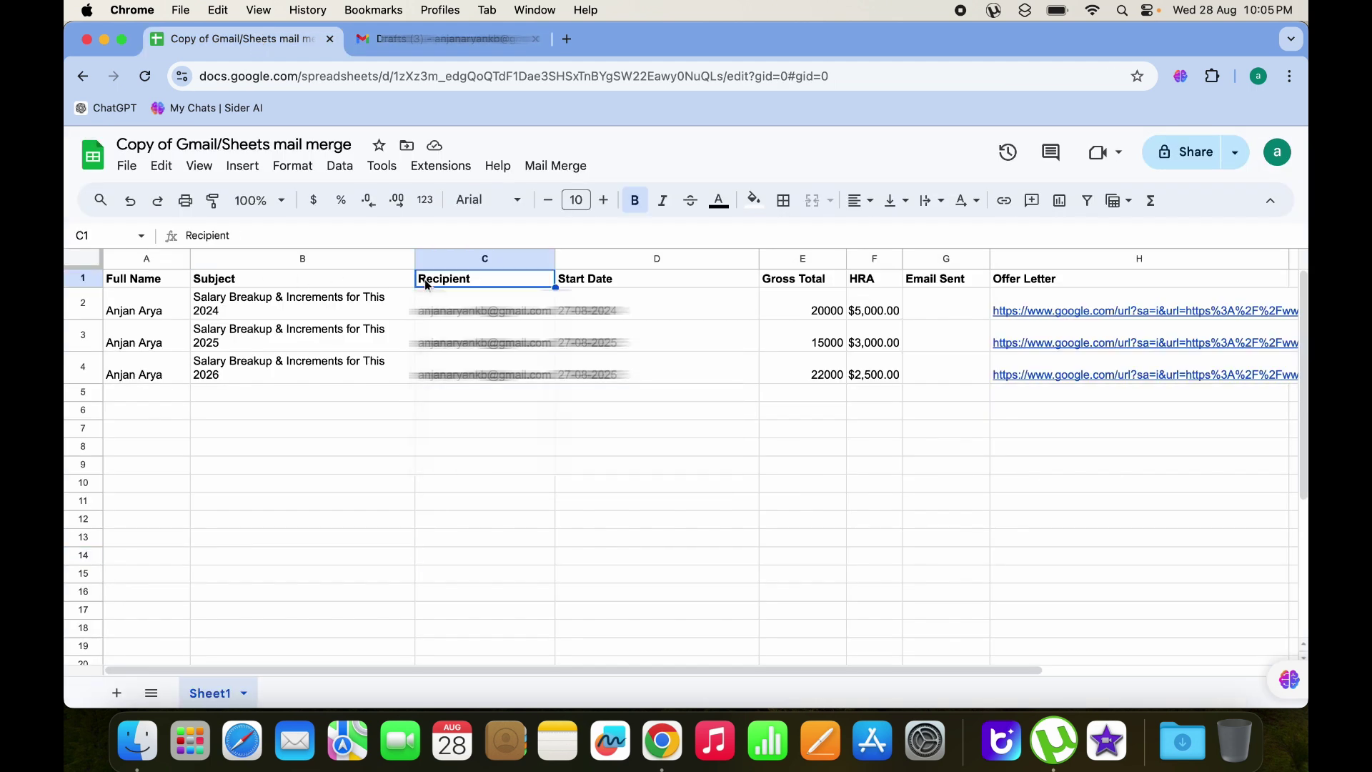
pyautogui.click(310, 233)
pyautogui.moveTo(310, 232); pyautogui.dragTo(180, 234)
pyautogui.press('super+c')
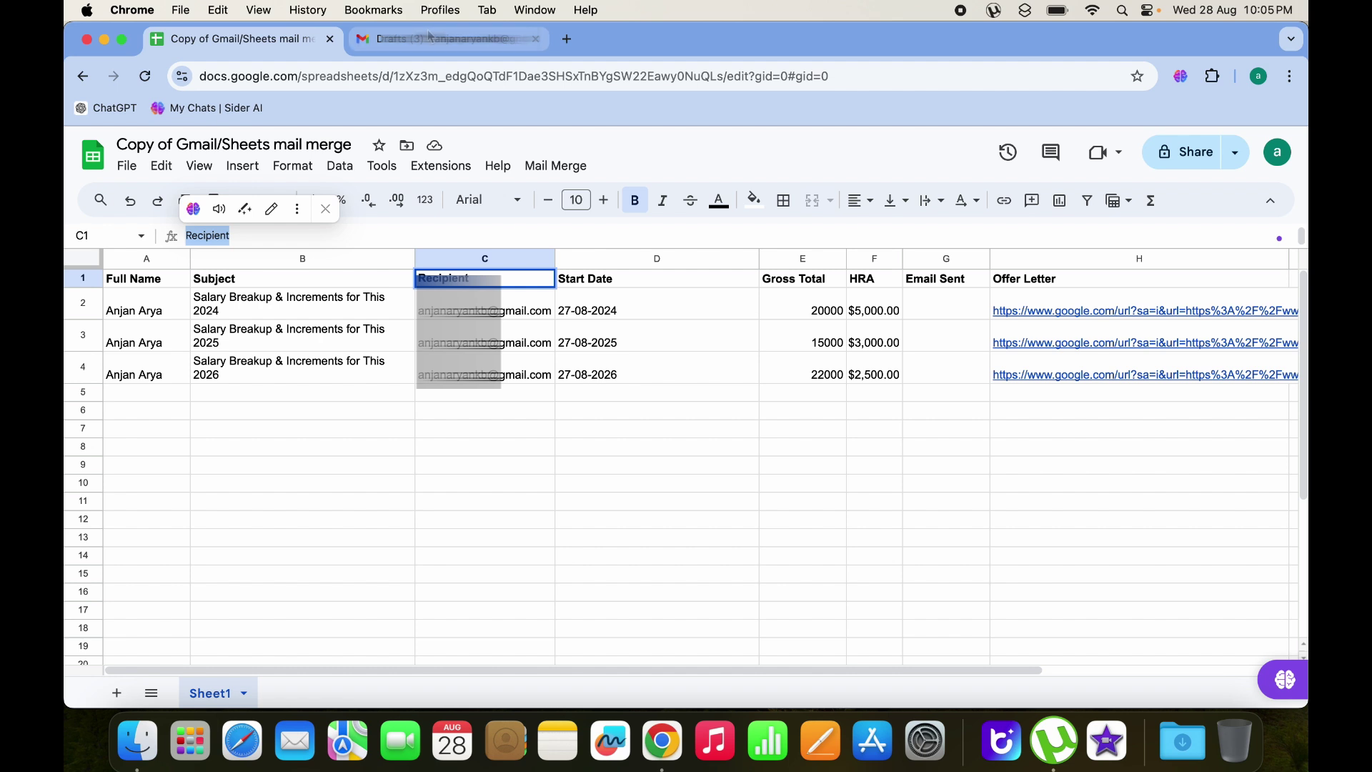
pyautogui.click(429, 38)
pyautogui.press('super+v')
pyautogui.write('}}')
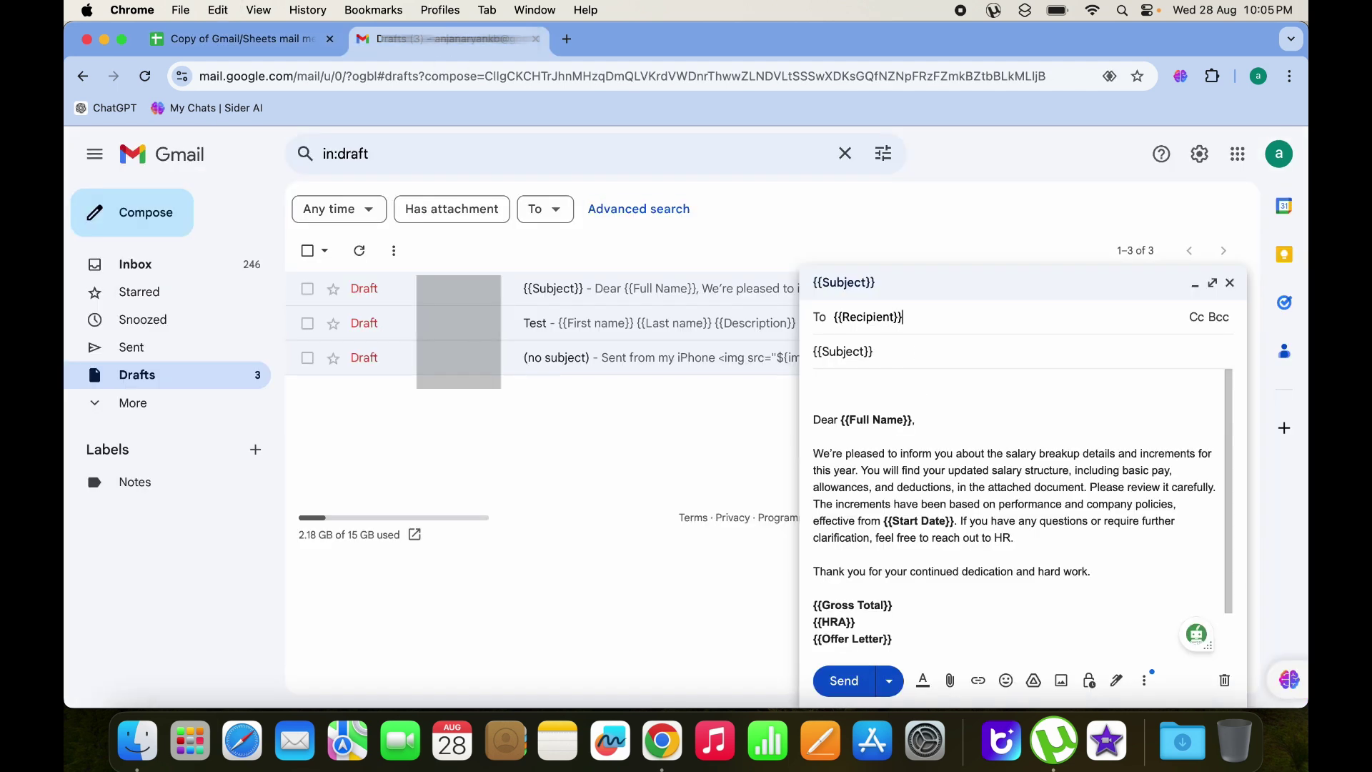
# Return to the spreadsheet, examine the columns through Offer Letter and the empty column I, and select the whole Recipient column.
pyautogui.click(296, 40)
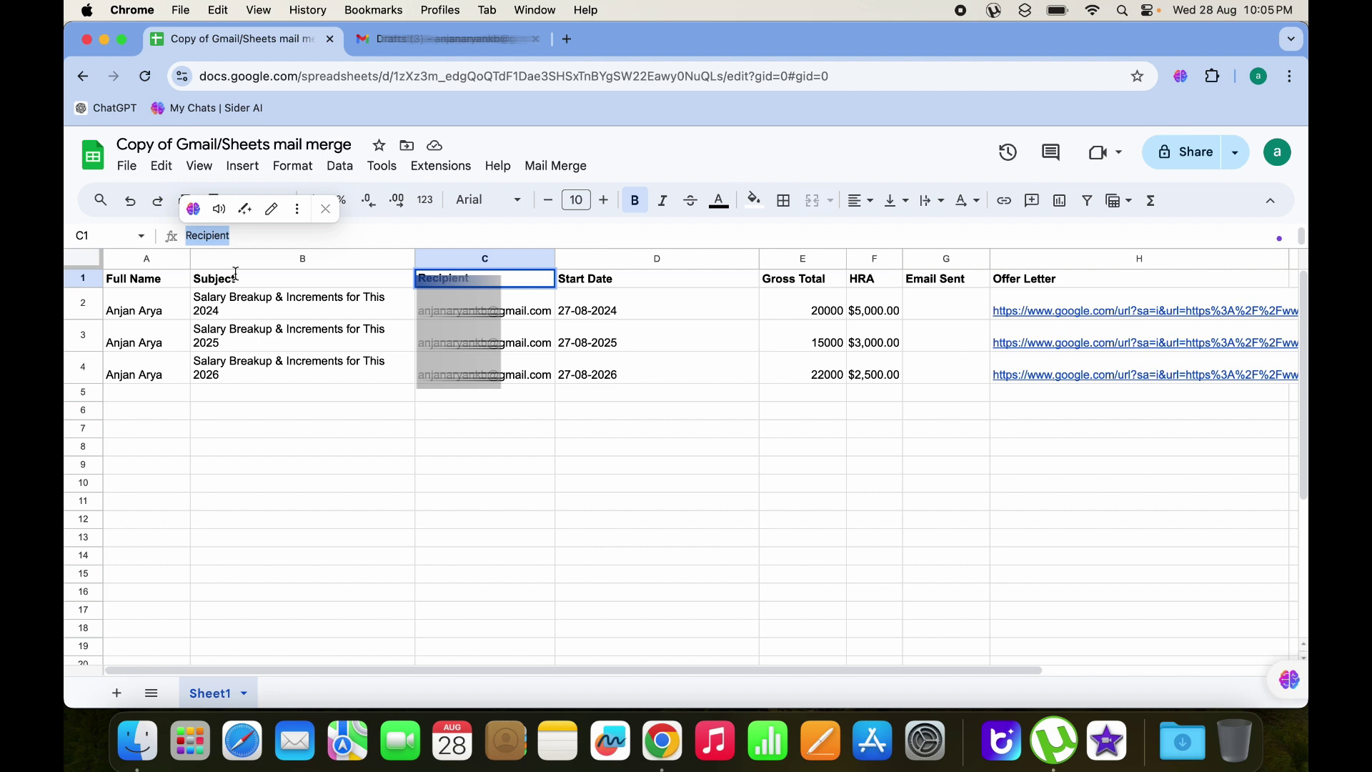
pyautogui.click(875, 450)
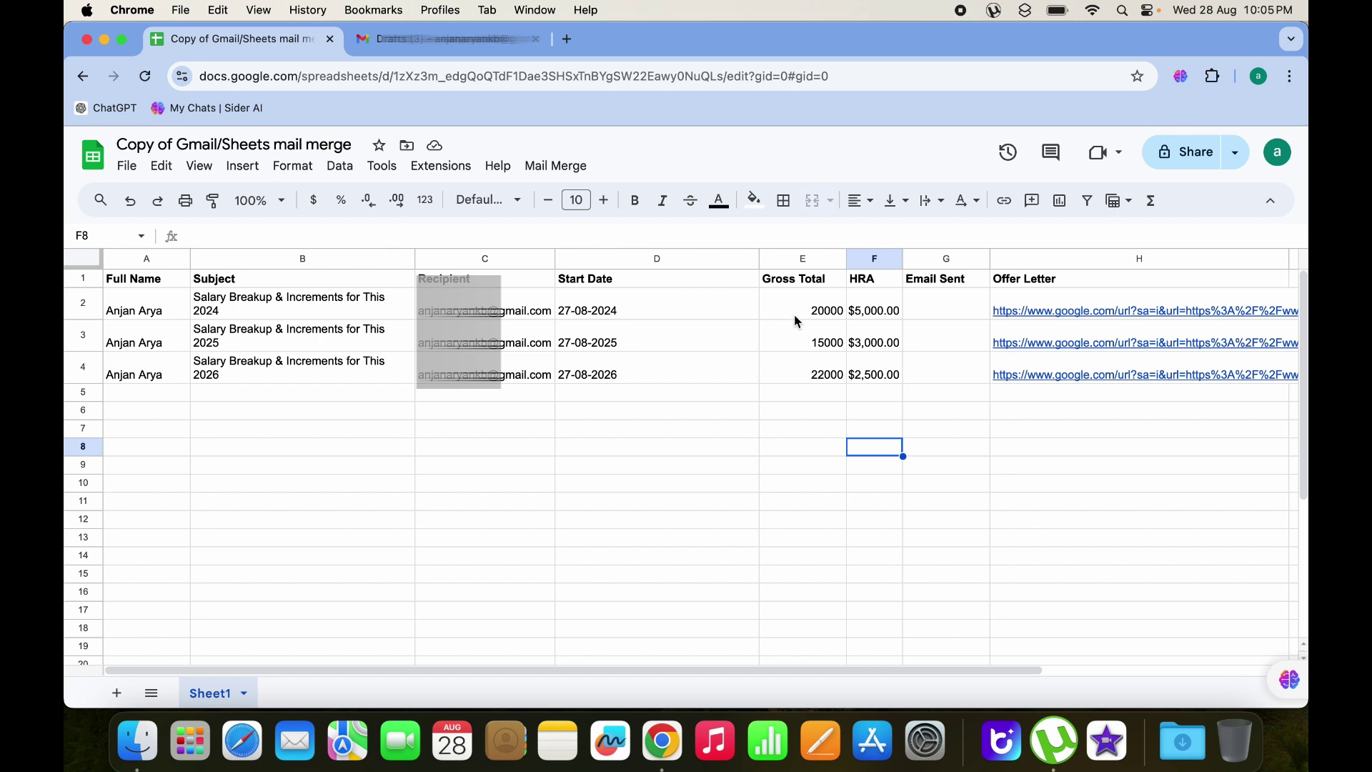
pyautogui.hscroll(5, 842, 346)
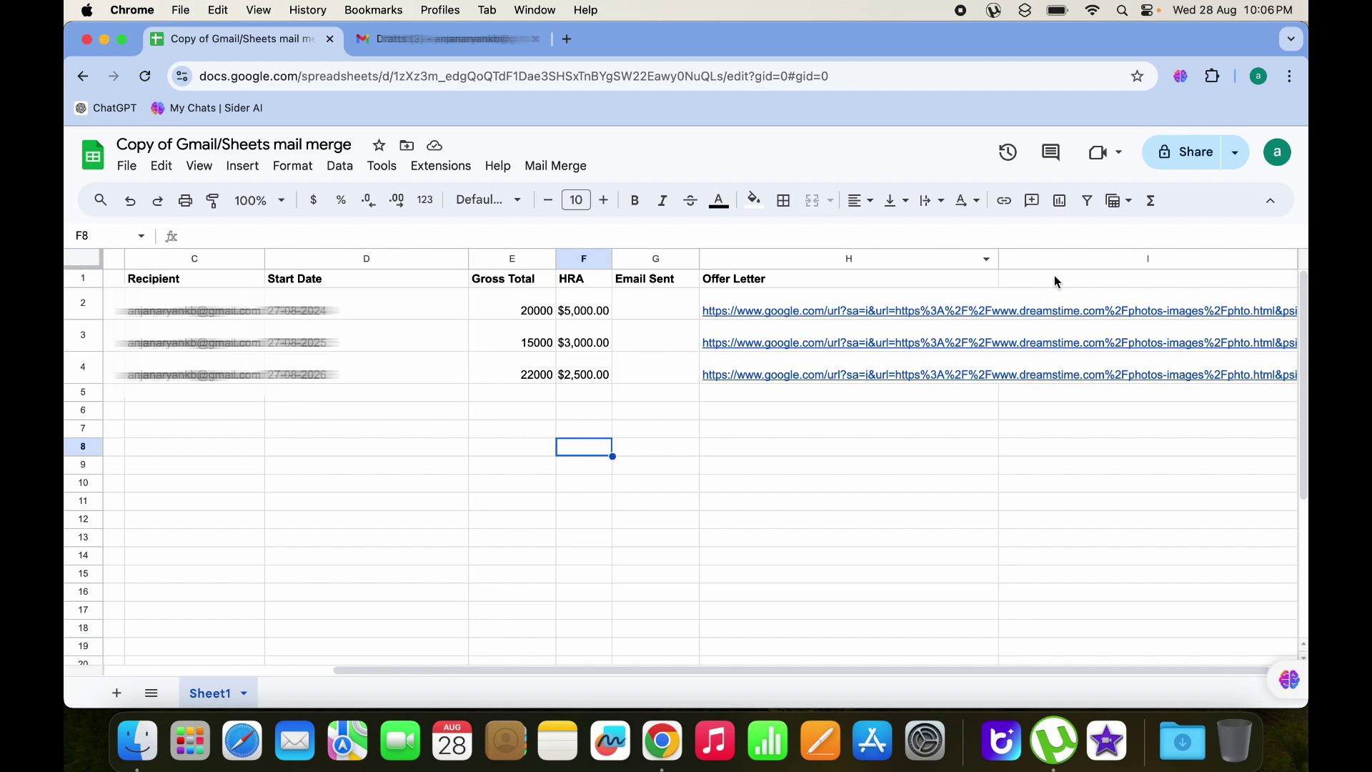
pyautogui.click(1128, 284)
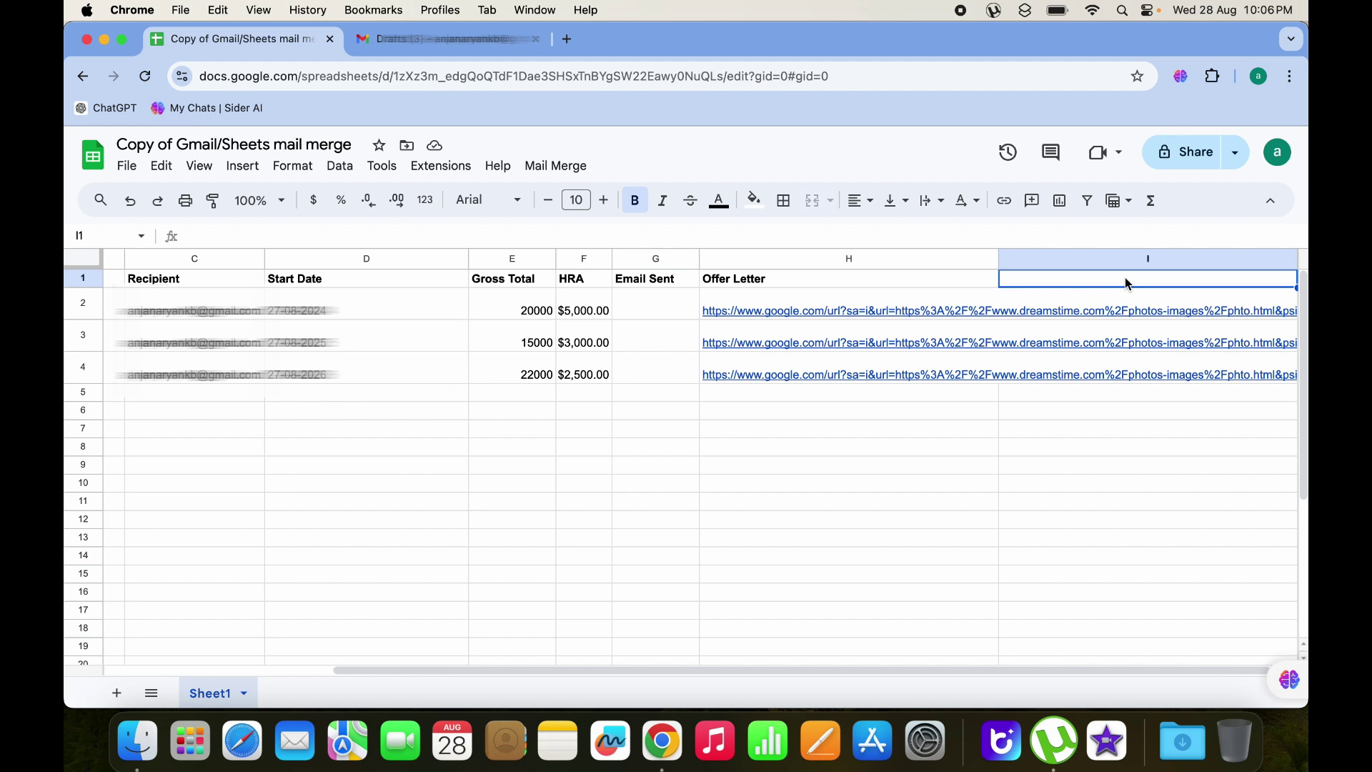
pyautogui.hscroll(-5, 1127, 284)
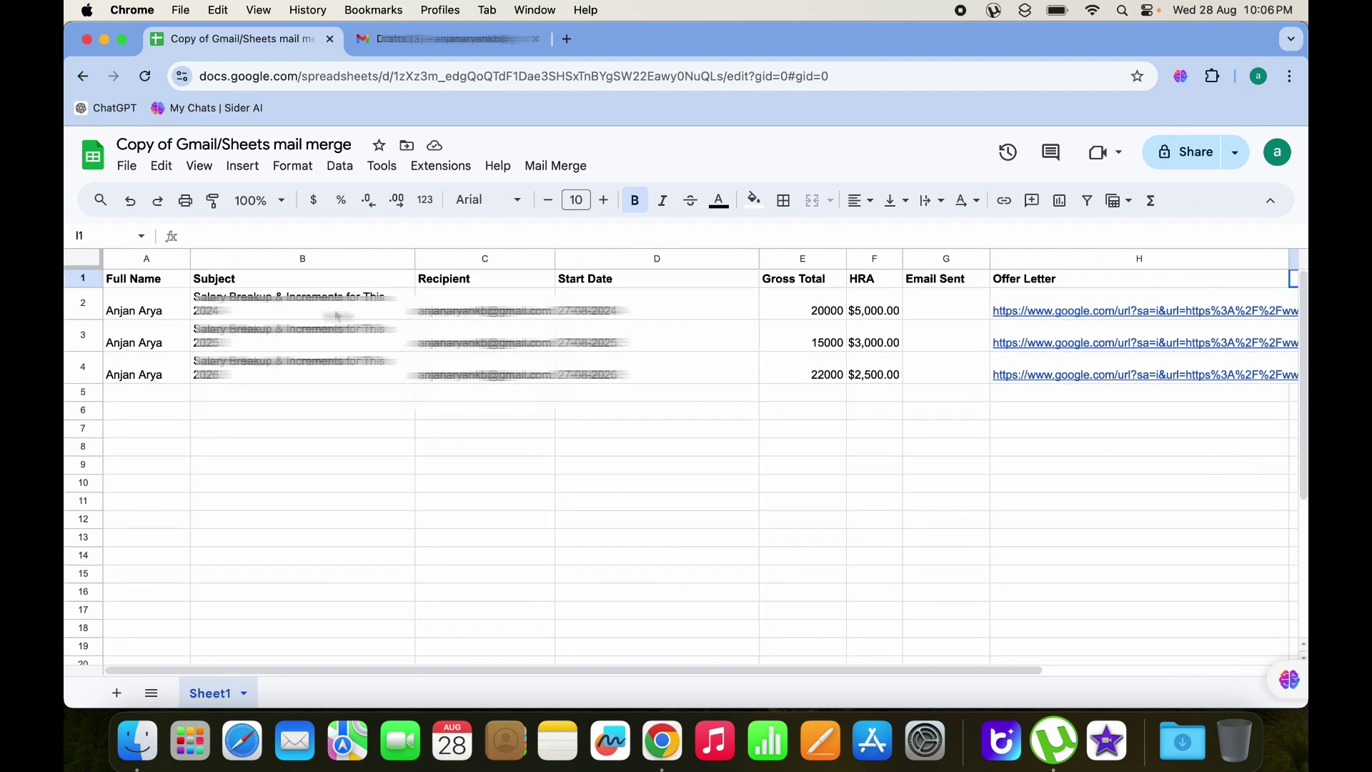
pyautogui.scroll(-1, 767, 333)
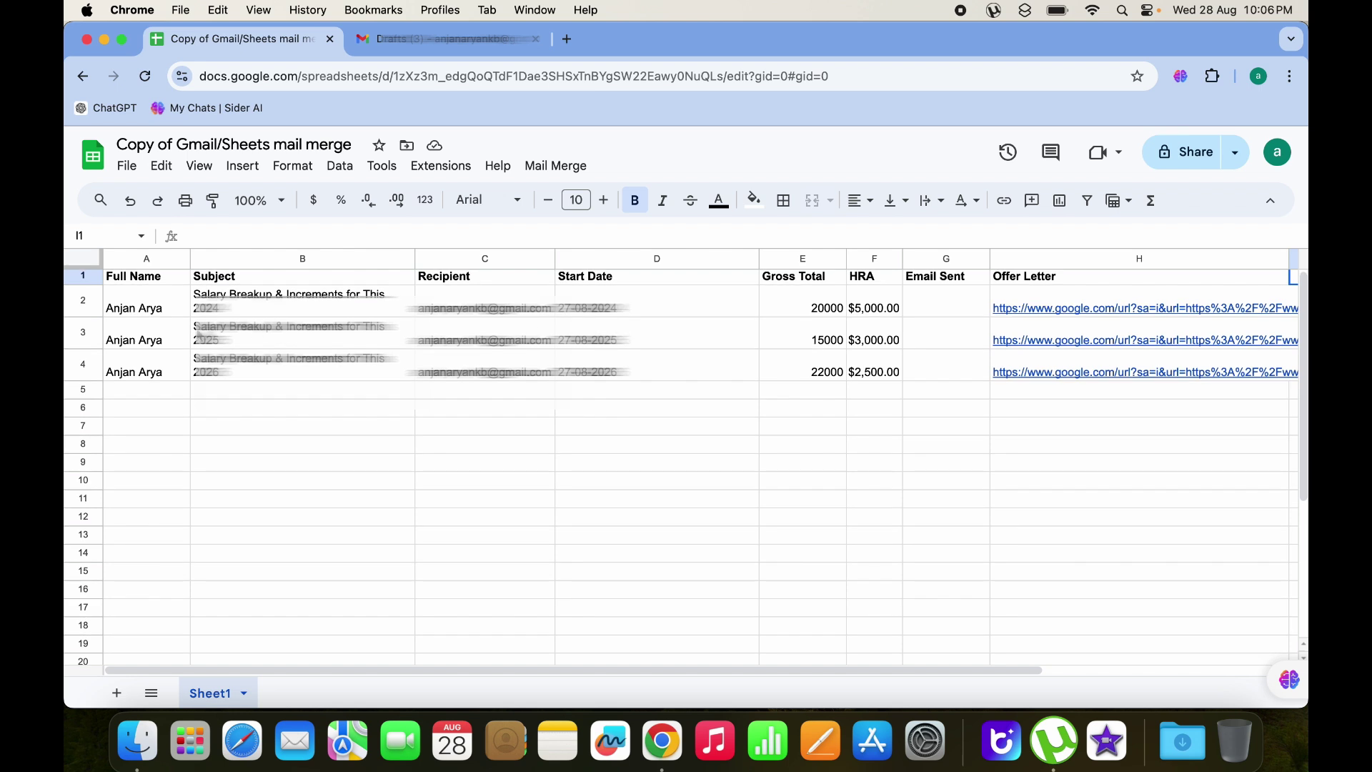
pyautogui.hscroll(5, 786, 350)
pyautogui.hscroll(-5, 789, 352)
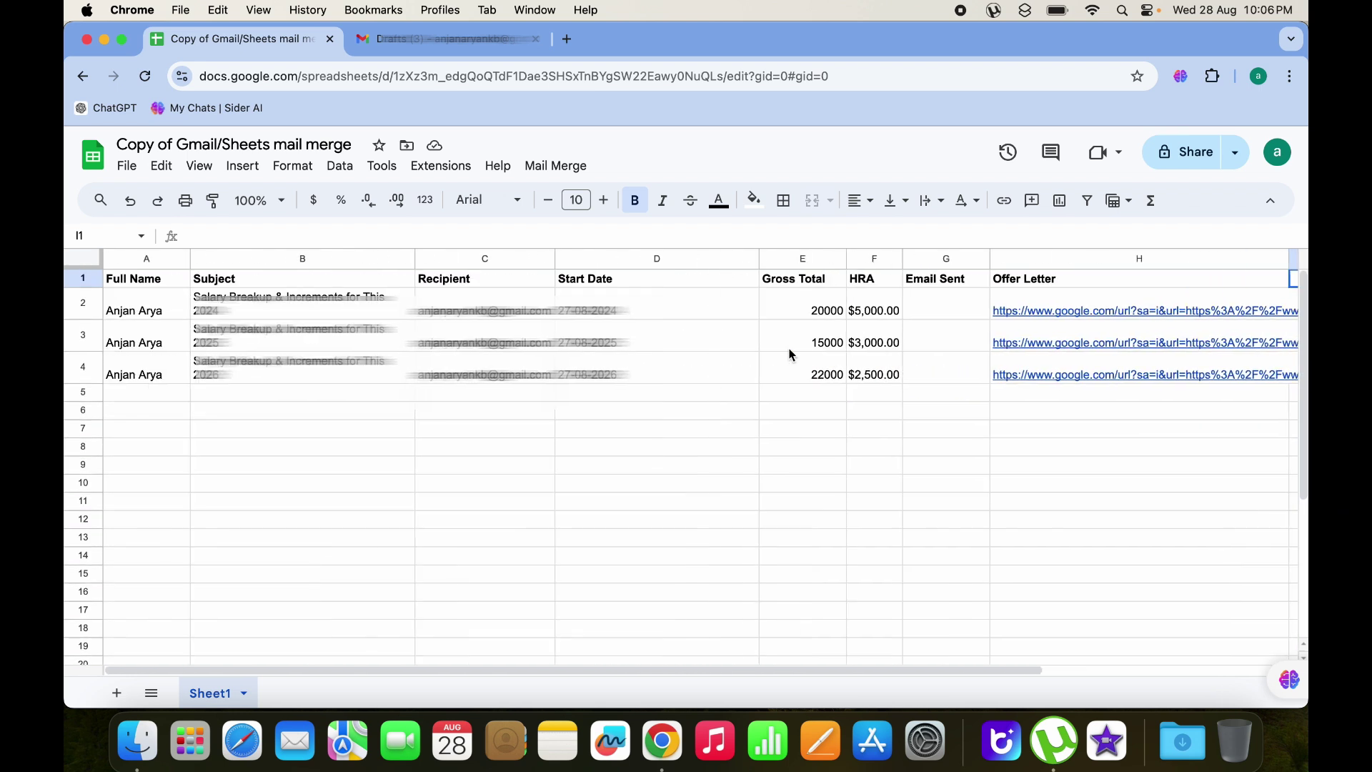
pyautogui.click(479, 255)
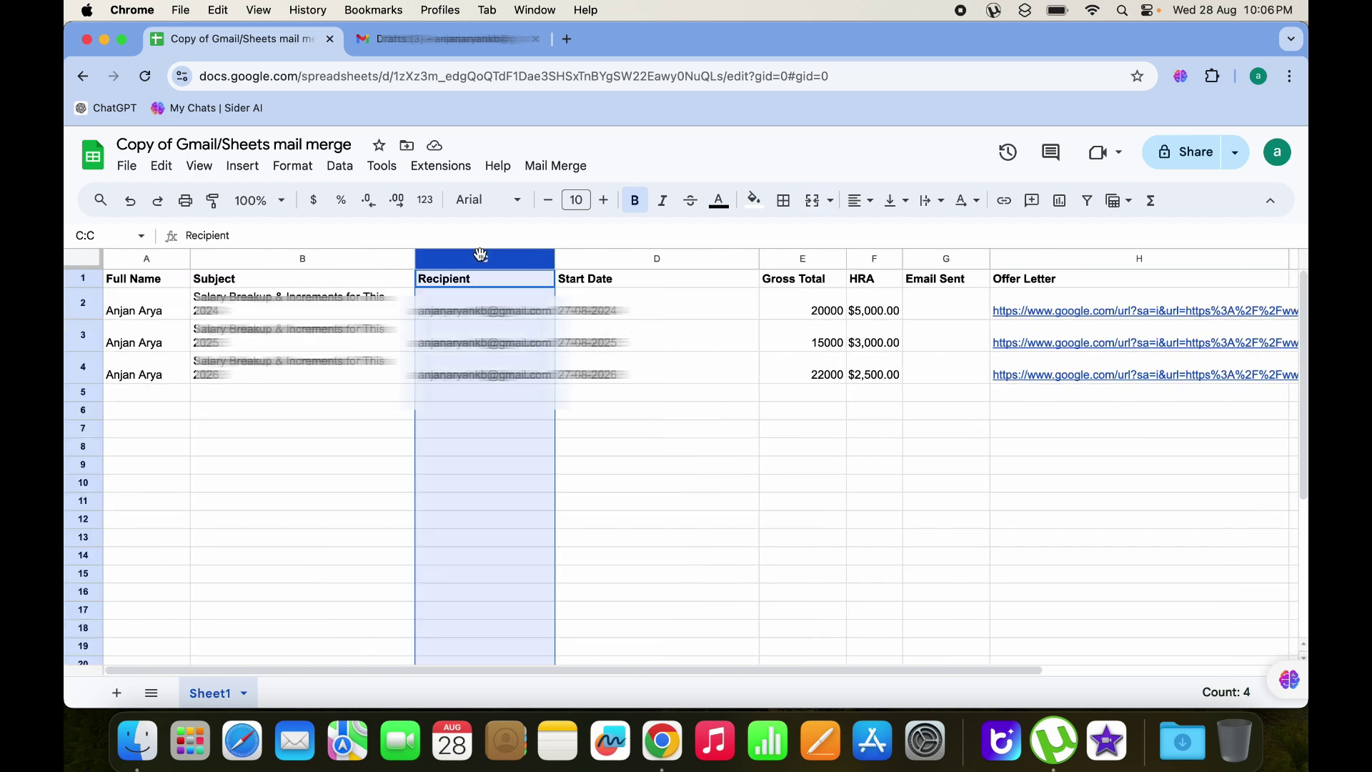
# Colour the text of the Recipient and Email Sent columns red.
pyautogui.click(719, 200)
pyautogui.click(742, 279)
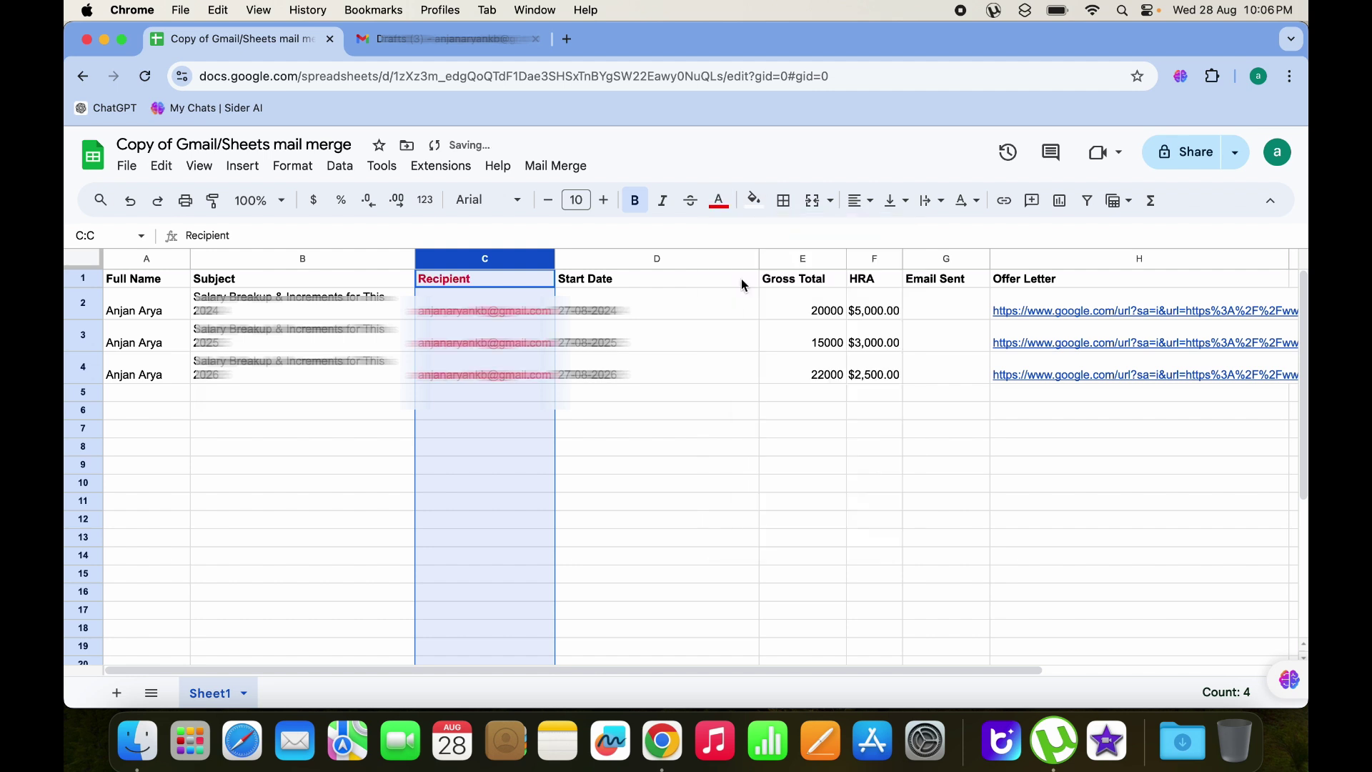
pyautogui.click(740, 462)
pyautogui.click(934, 260)
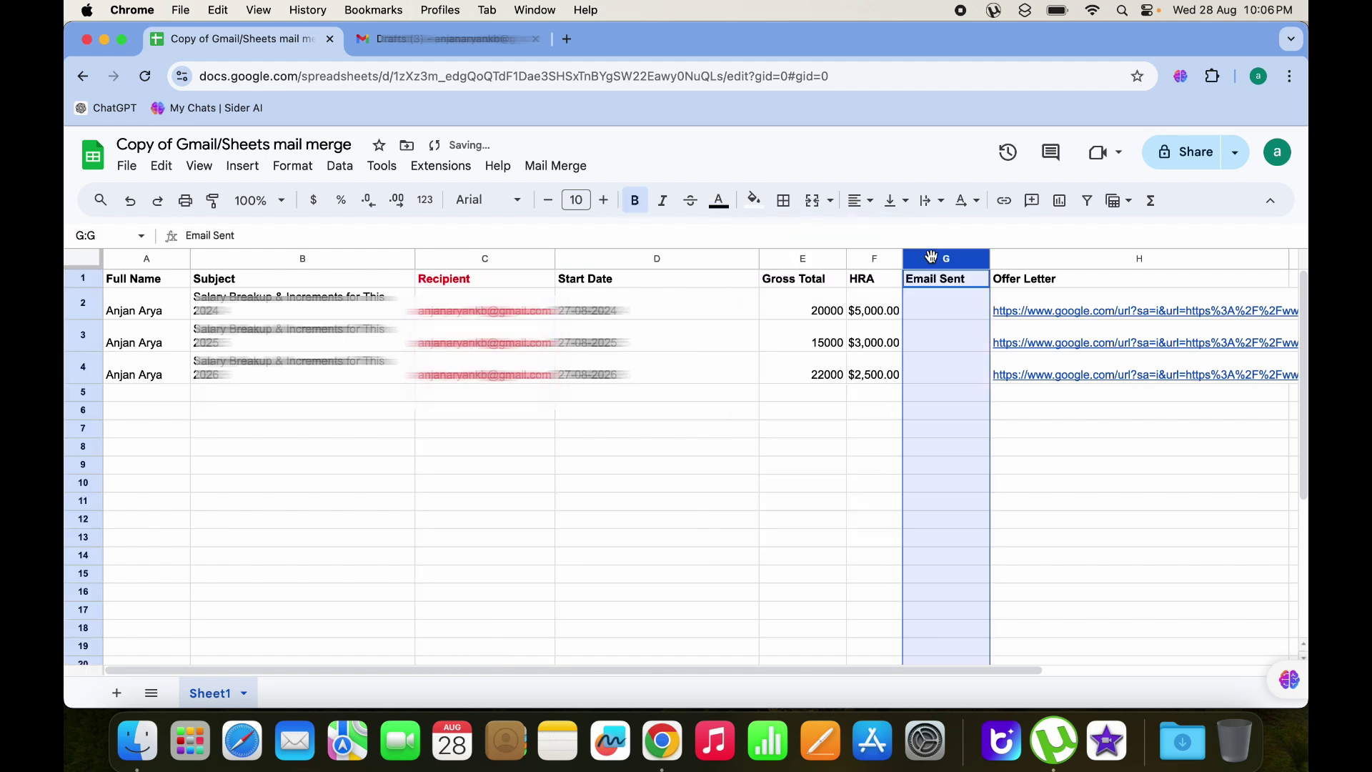
pyautogui.click(719, 200)
pyautogui.click(744, 279)
pyautogui.click(702, 465)
# Compare the sheet's columns through Offer Letter with the recipient, subject and body placeholders in the Gmail draft.
pyautogui.hscroll(4, 701, 465)
pyautogui.hscroll(-5, 702, 465)
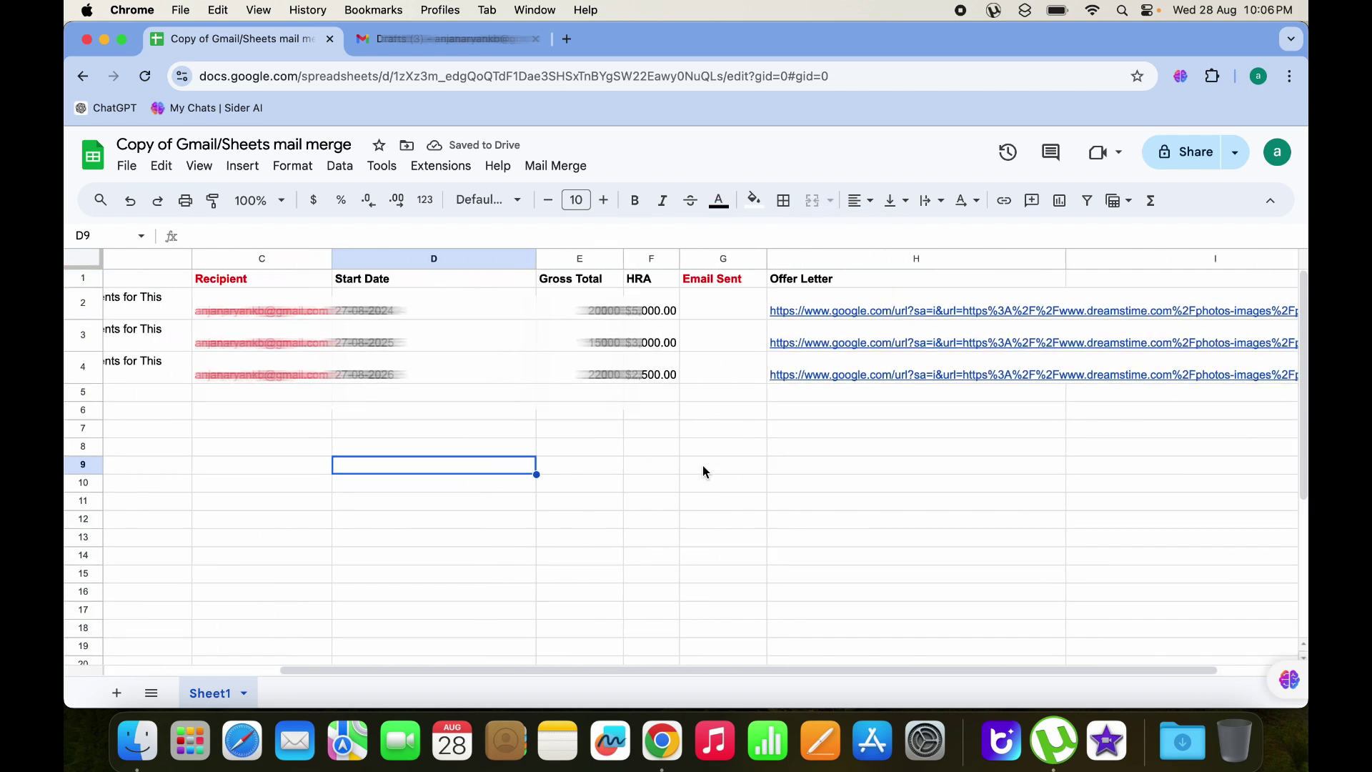
pyautogui.hscroll(4, 704, 472)
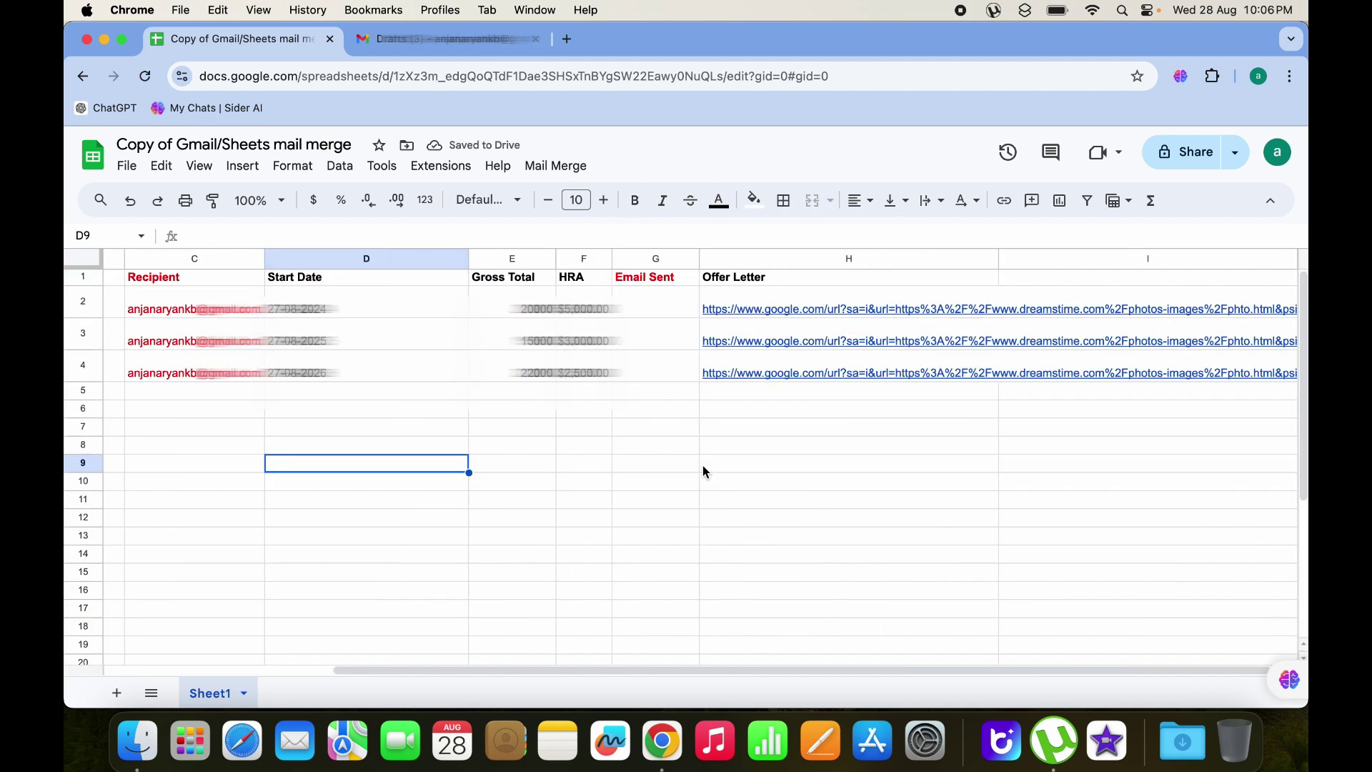
pyautogui.hscroll(-5, 701, 465)
pyautogui.click(439, 41)
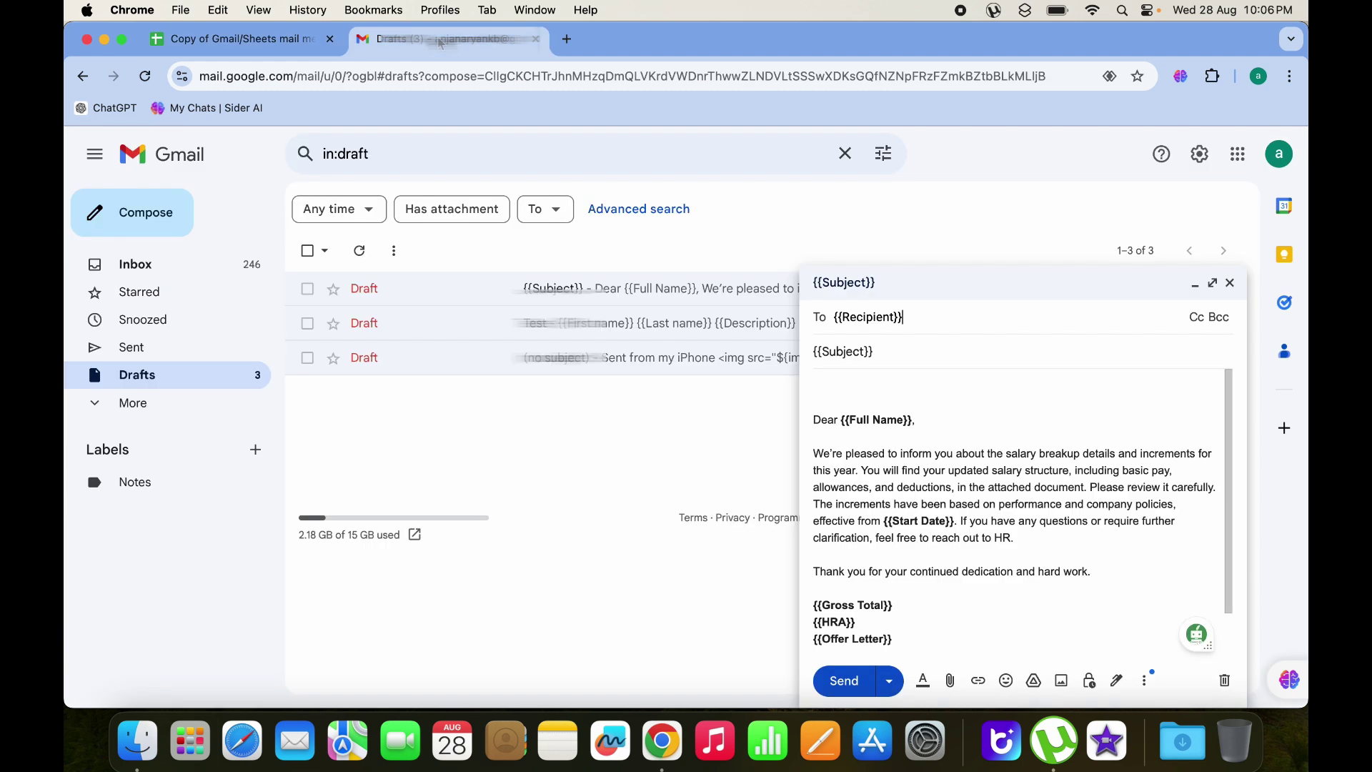
pyautogui.click(924, 444)
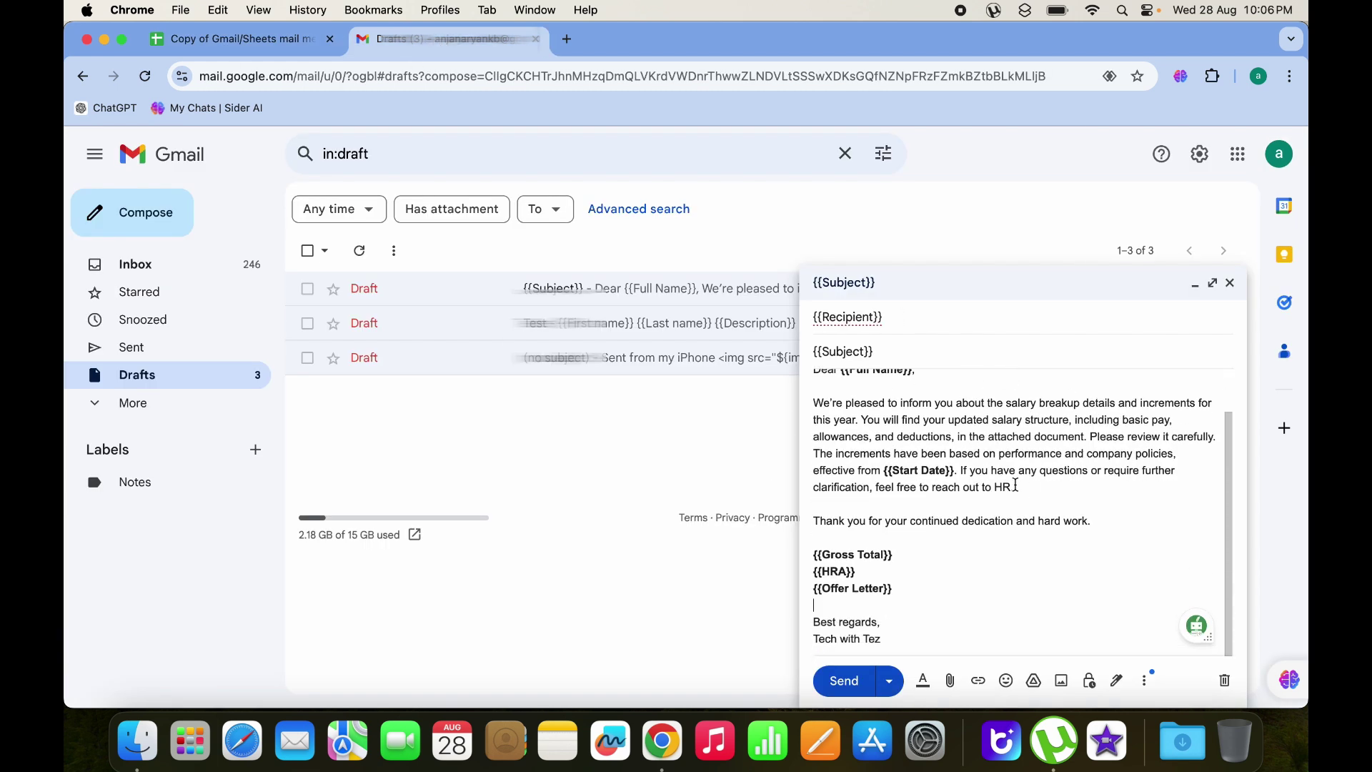
pyautogui.scroll(2, 1022, 501)
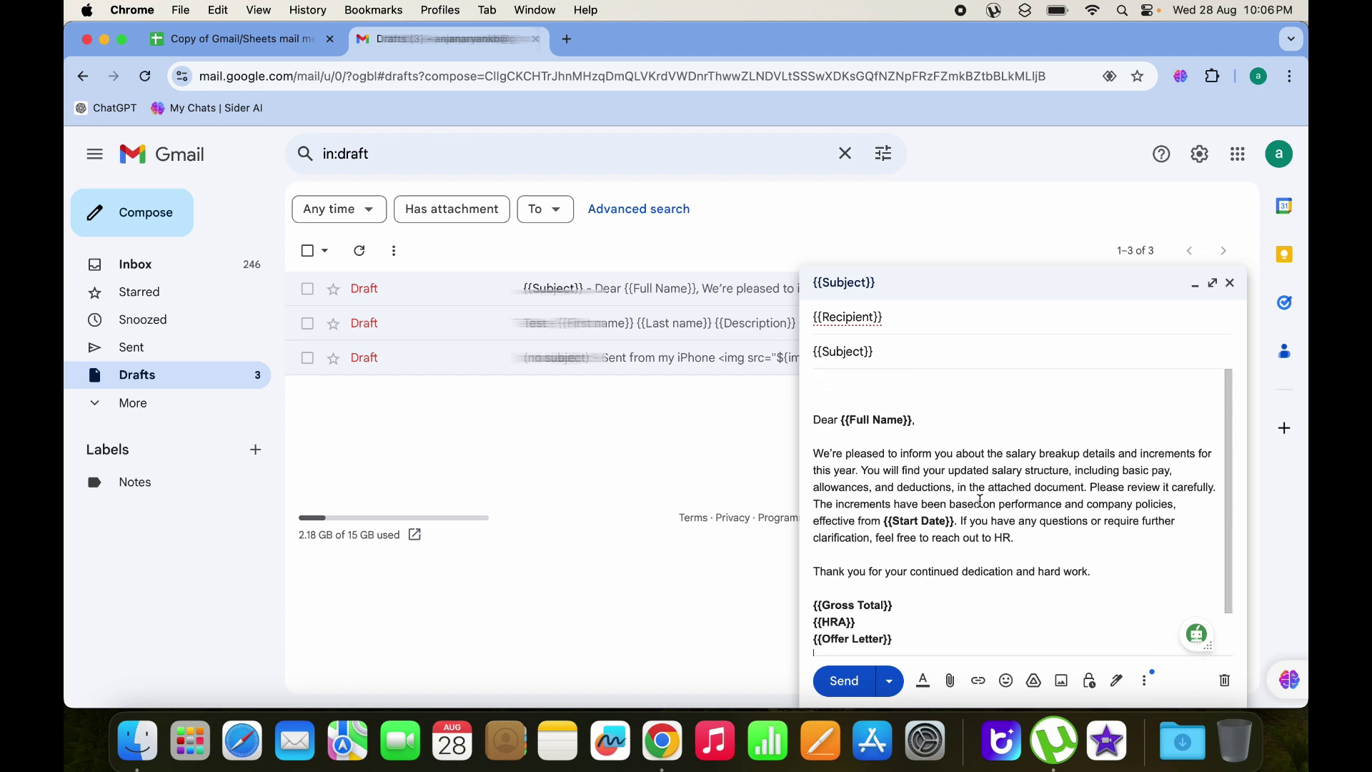
pyautogui.click(266, 40)
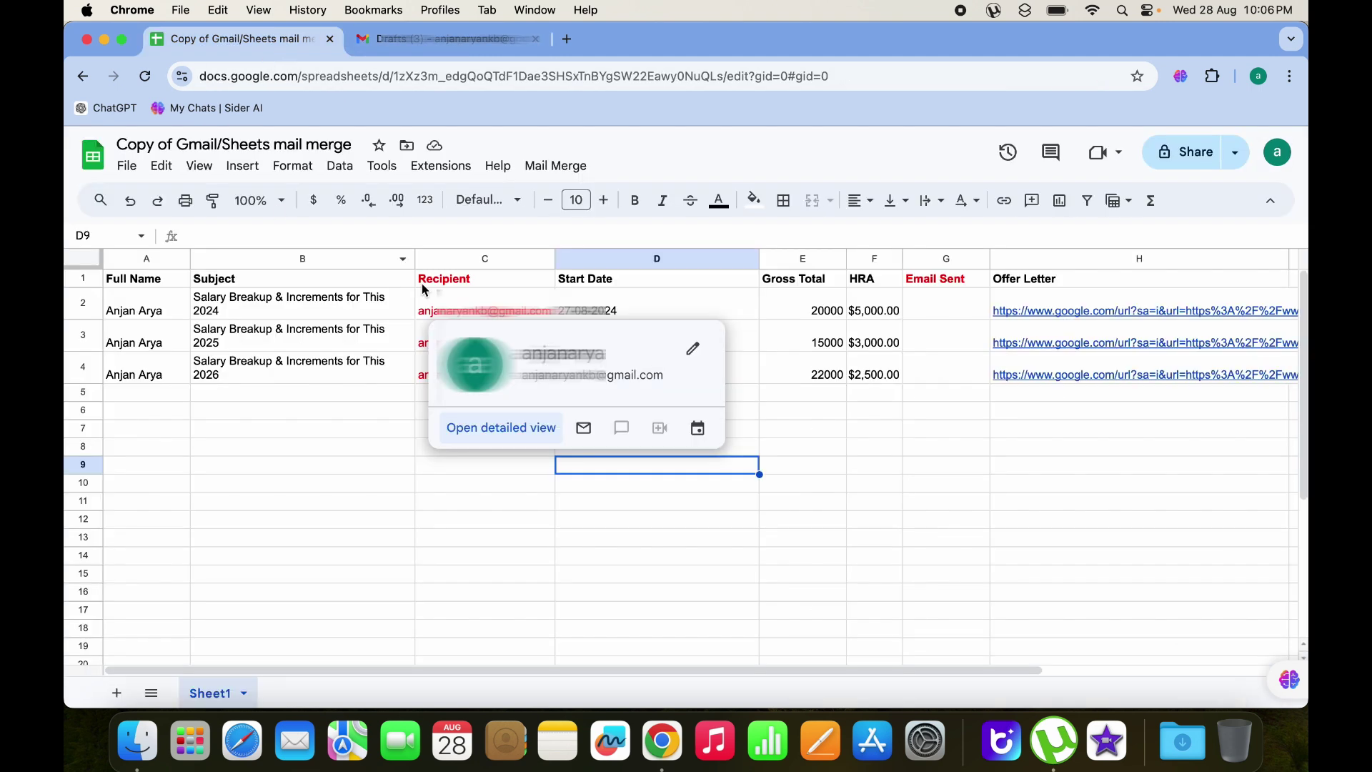
pyautogui.click(303, 521)
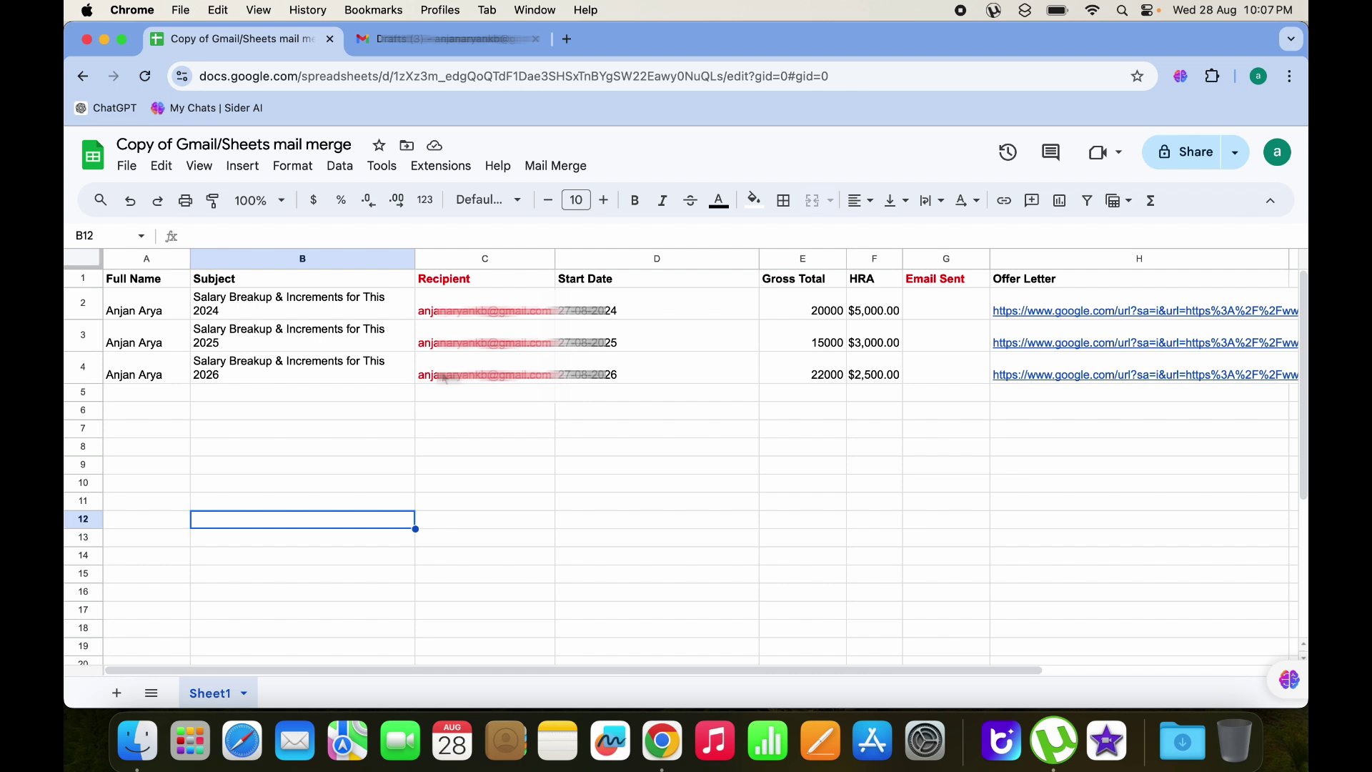
pyautogui.click(462, 41)
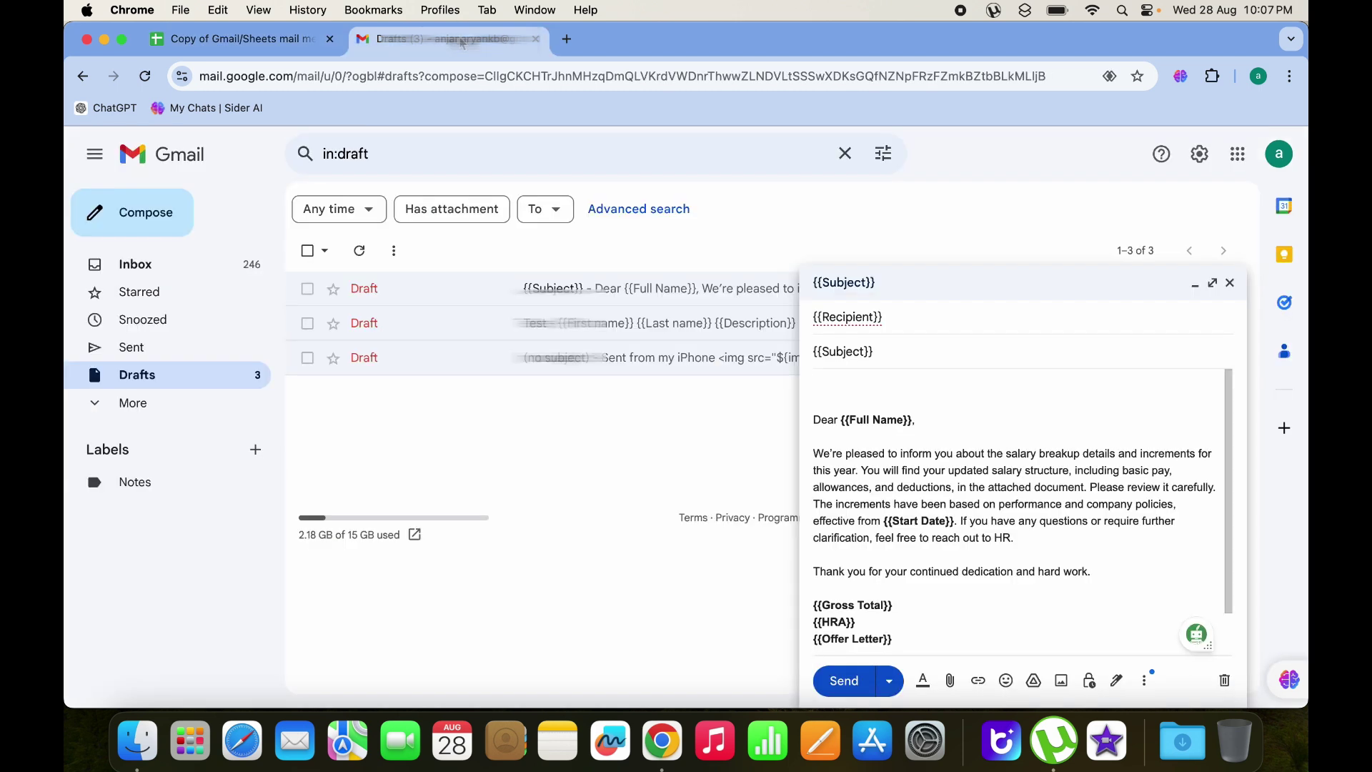
# Run the spreadsheet's Send Emails mail merge with {{Subject}} as the subject line of the Gmail draft.
pyautogui.click(279, 47)
pyautogui.click(559, 164)
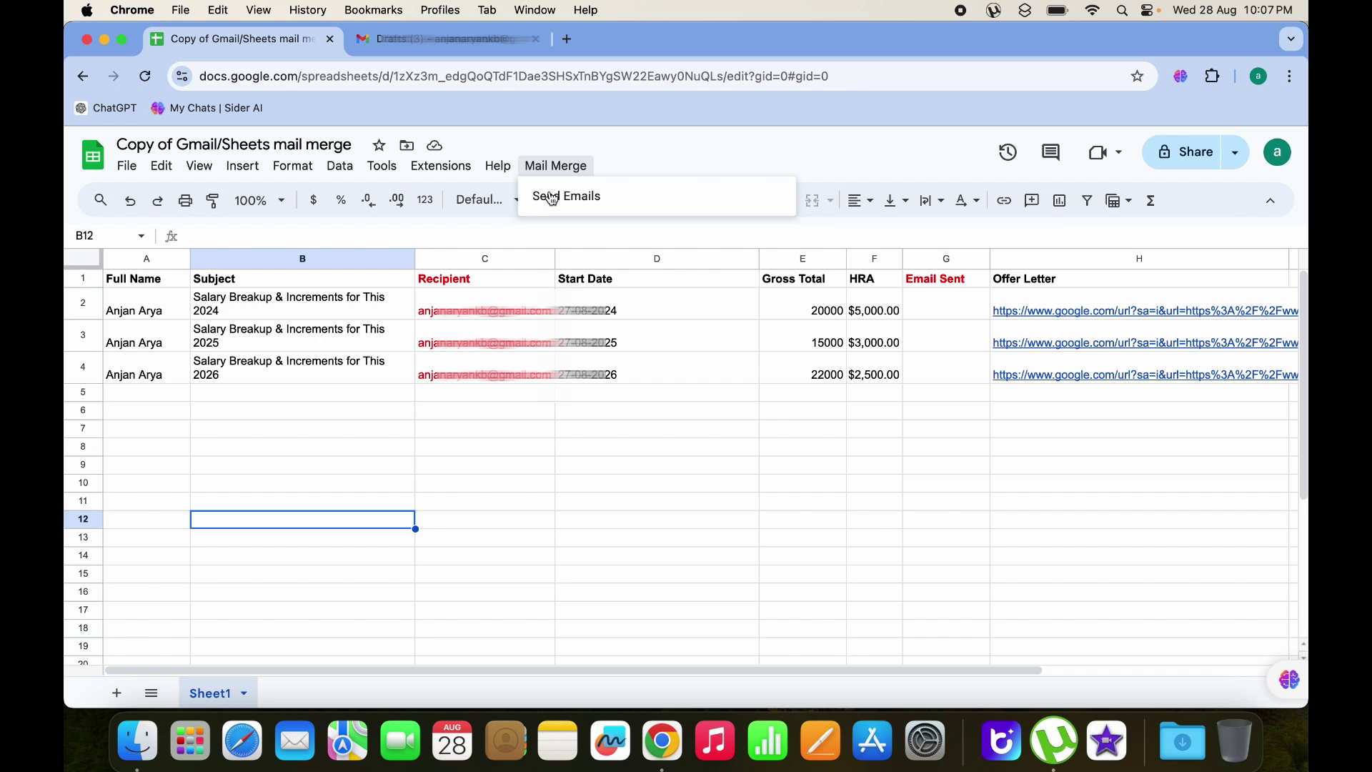
pyautogui.click(585, 200)
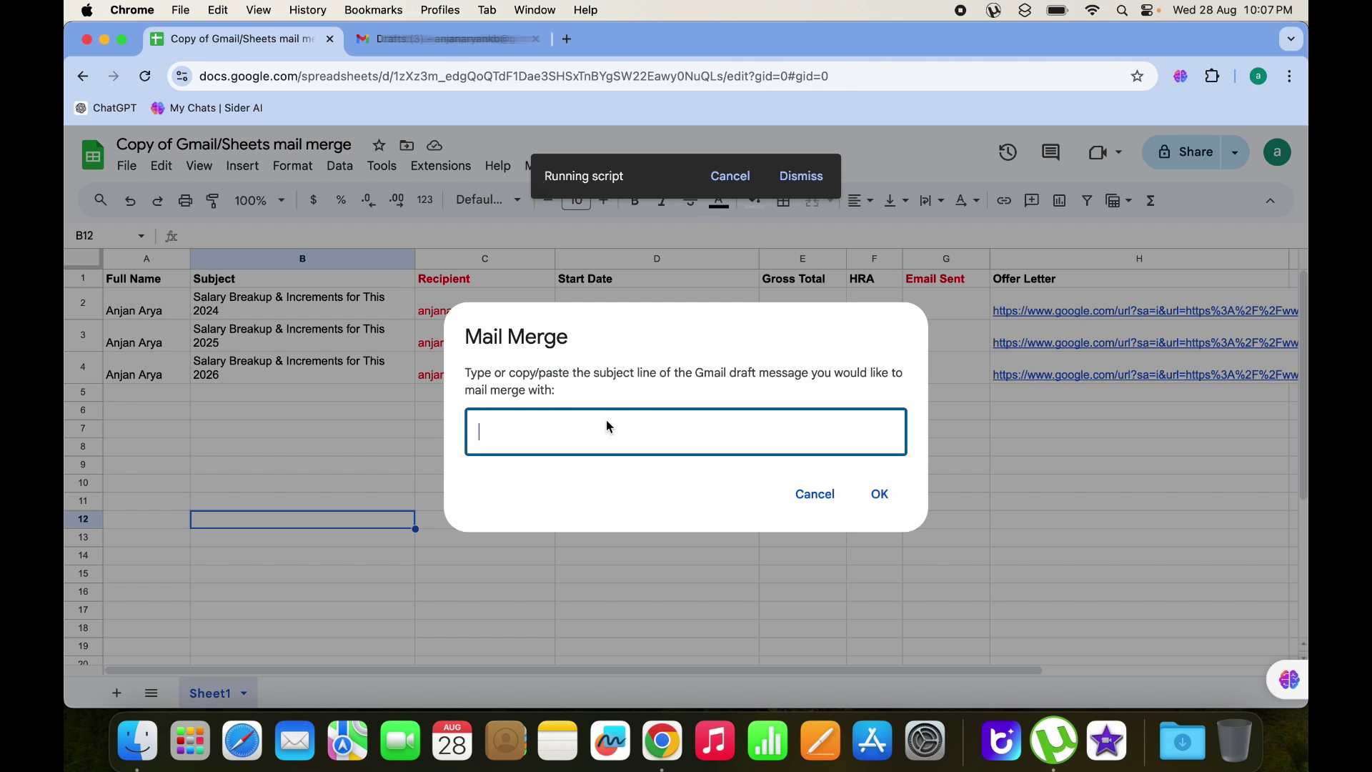
pyautogui.click(465, 44)
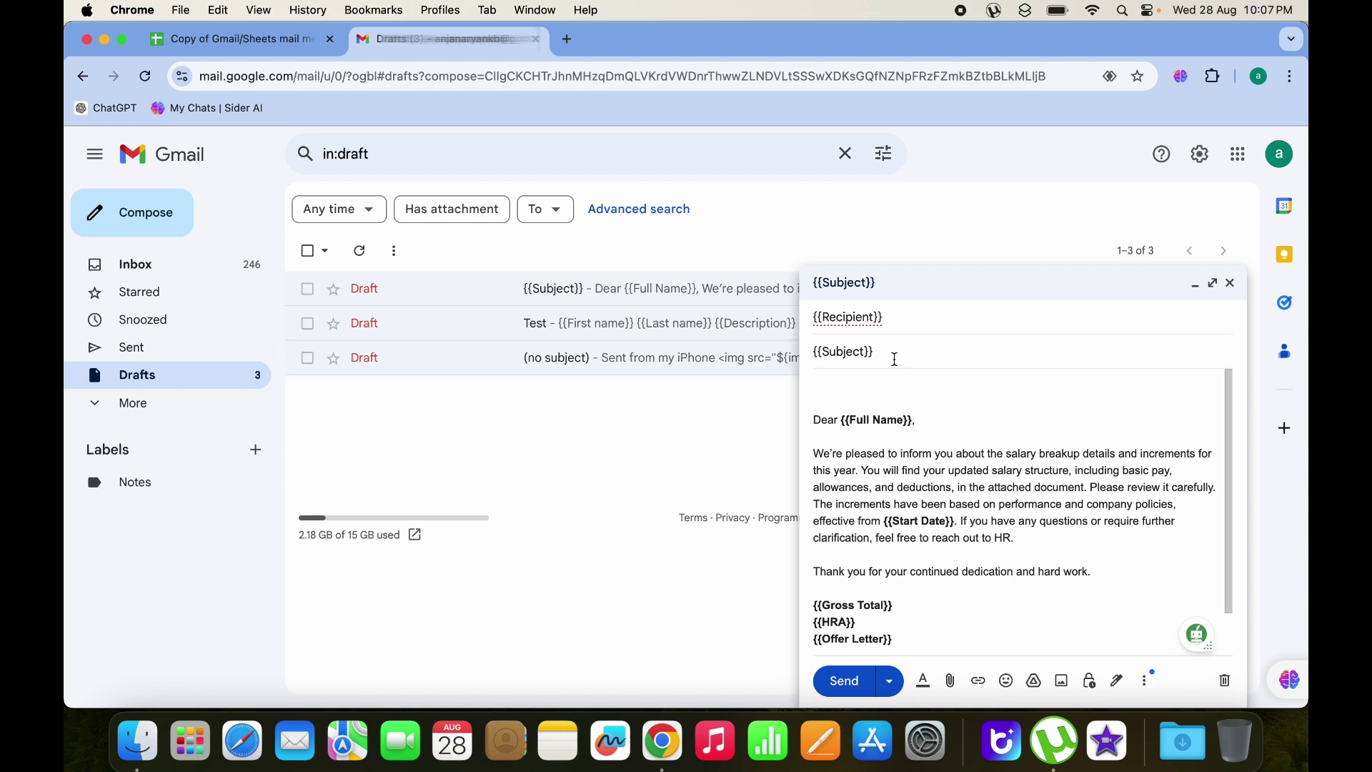
pyautogui.click(277, 41)
pyautogui.click(523, 425)
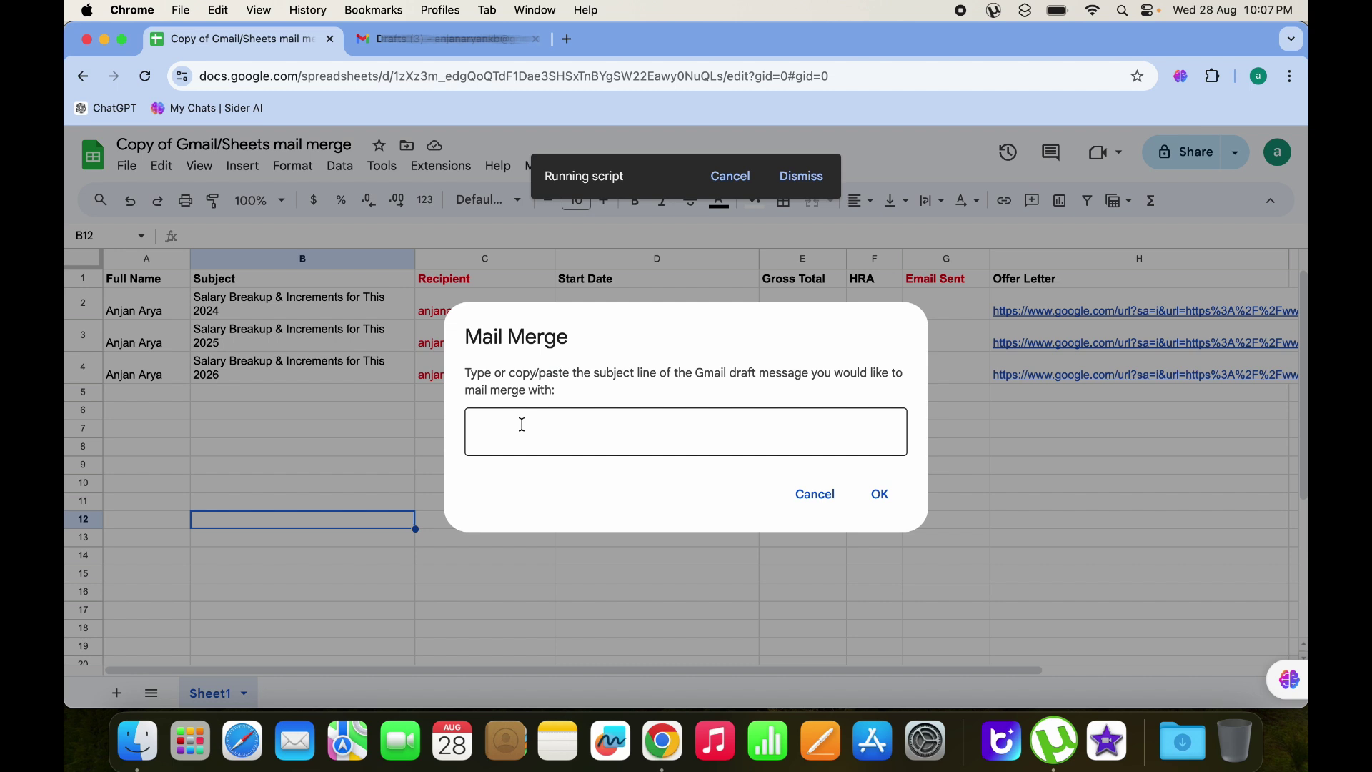
pyautogui.click(522, 425)
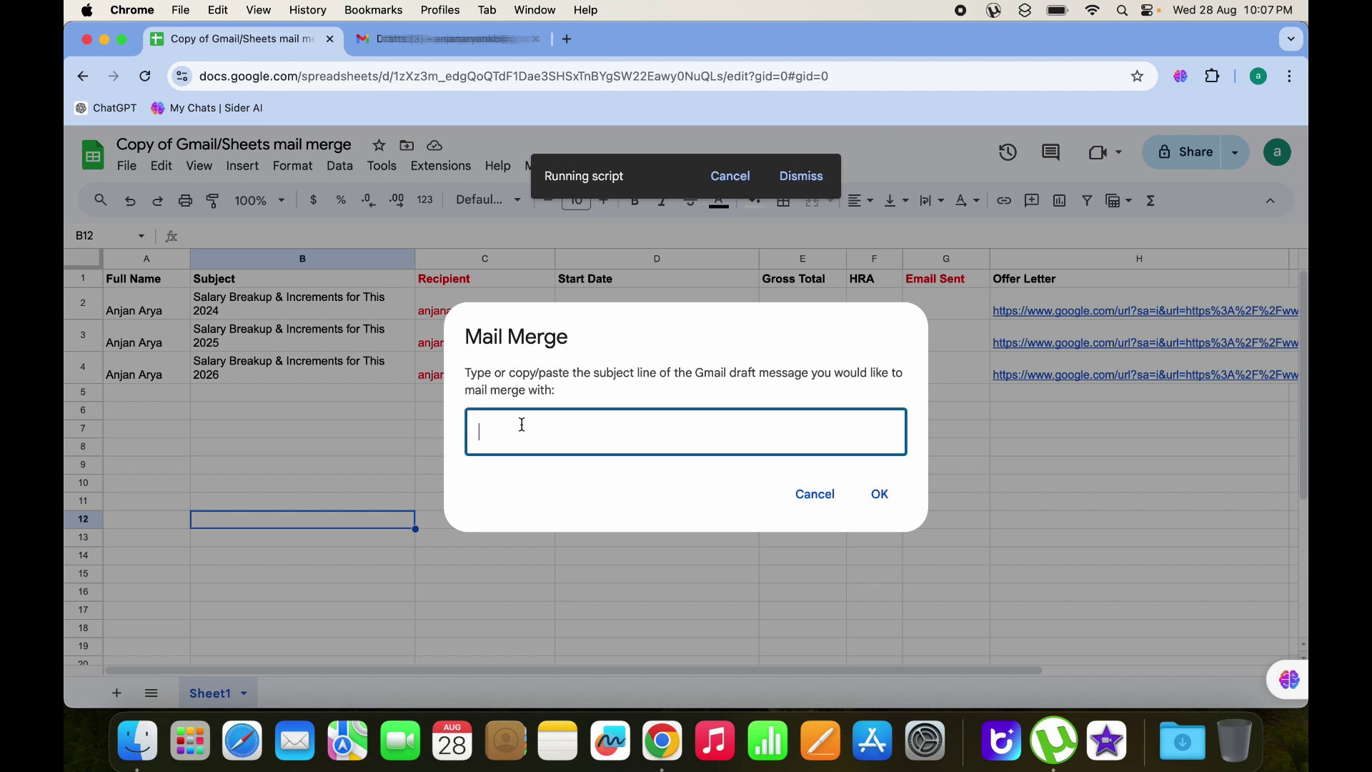
pyautogui.write('{{Subject}}')
pyautogui.click(881, 494)
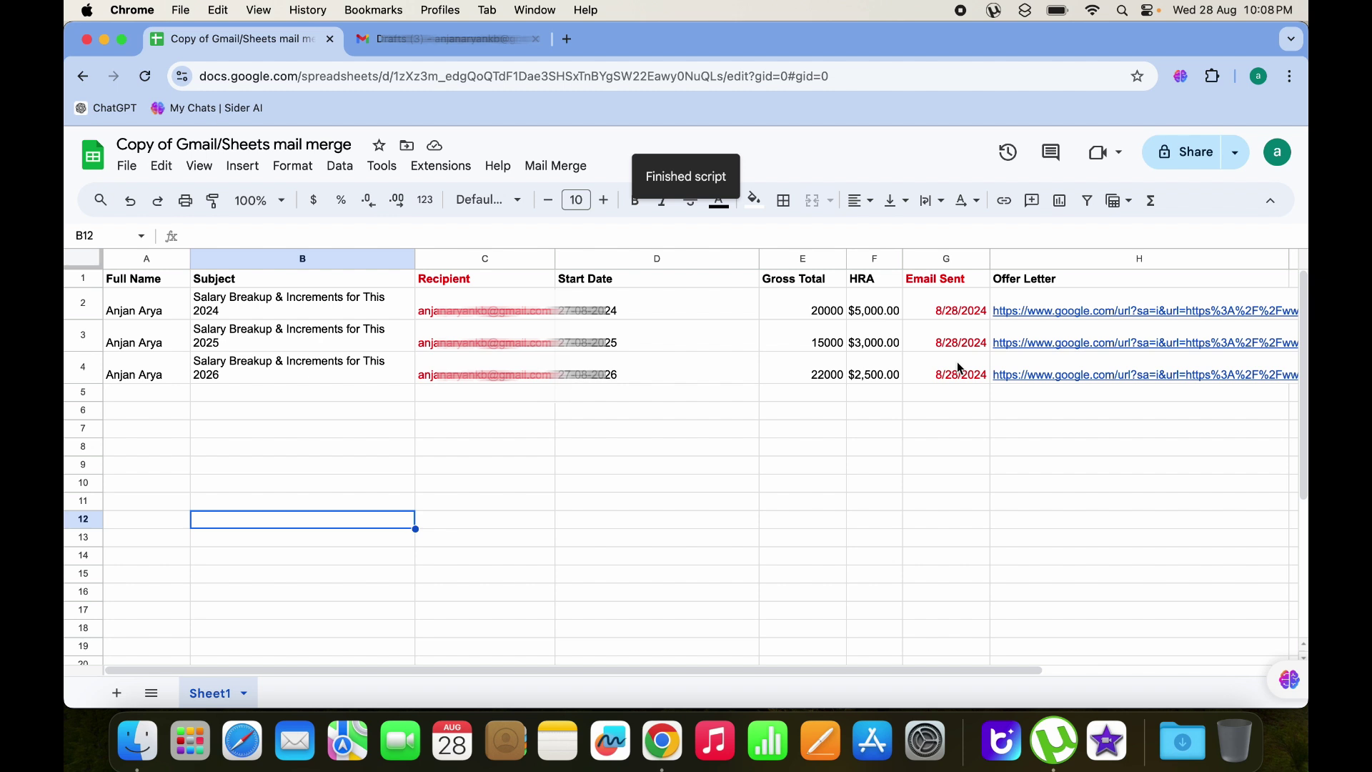
# Switch to the Gmail inbox, close the draft and open the received email "Salary Breakup & Increments for This 2024".
pyautogui.click(468, 42)
pyautogui.click(169, 266)
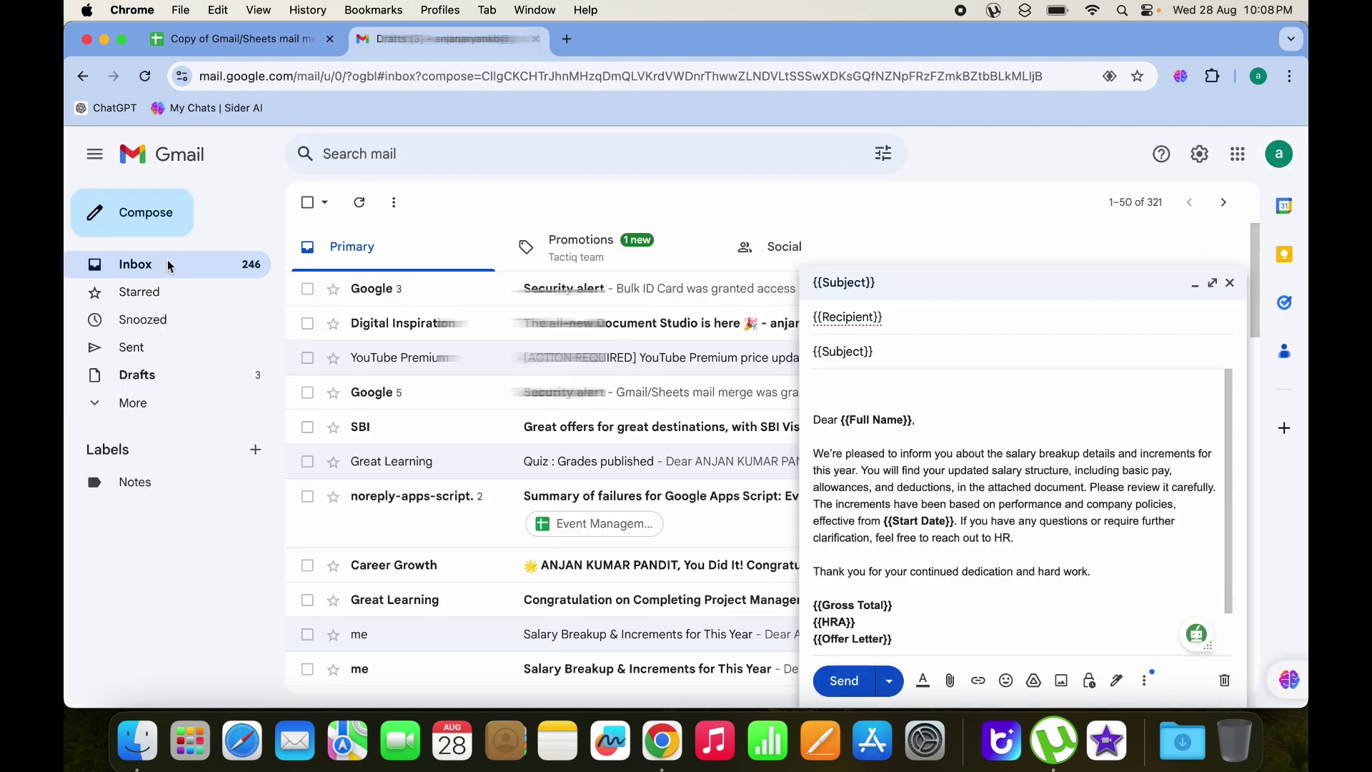
pyautogui.click(1229, 283)
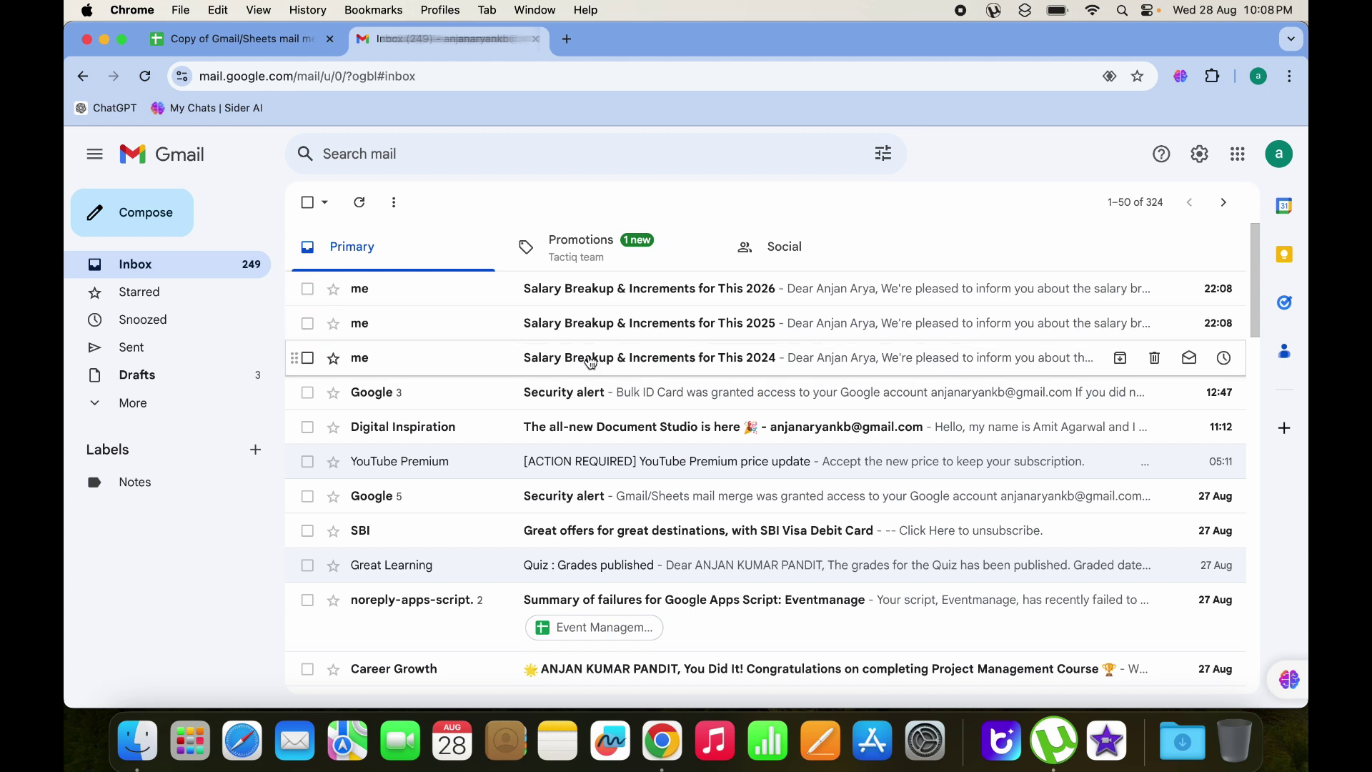
pyautogui.scroll(-1, 769, 336)
pyautogui.click(763, 350)
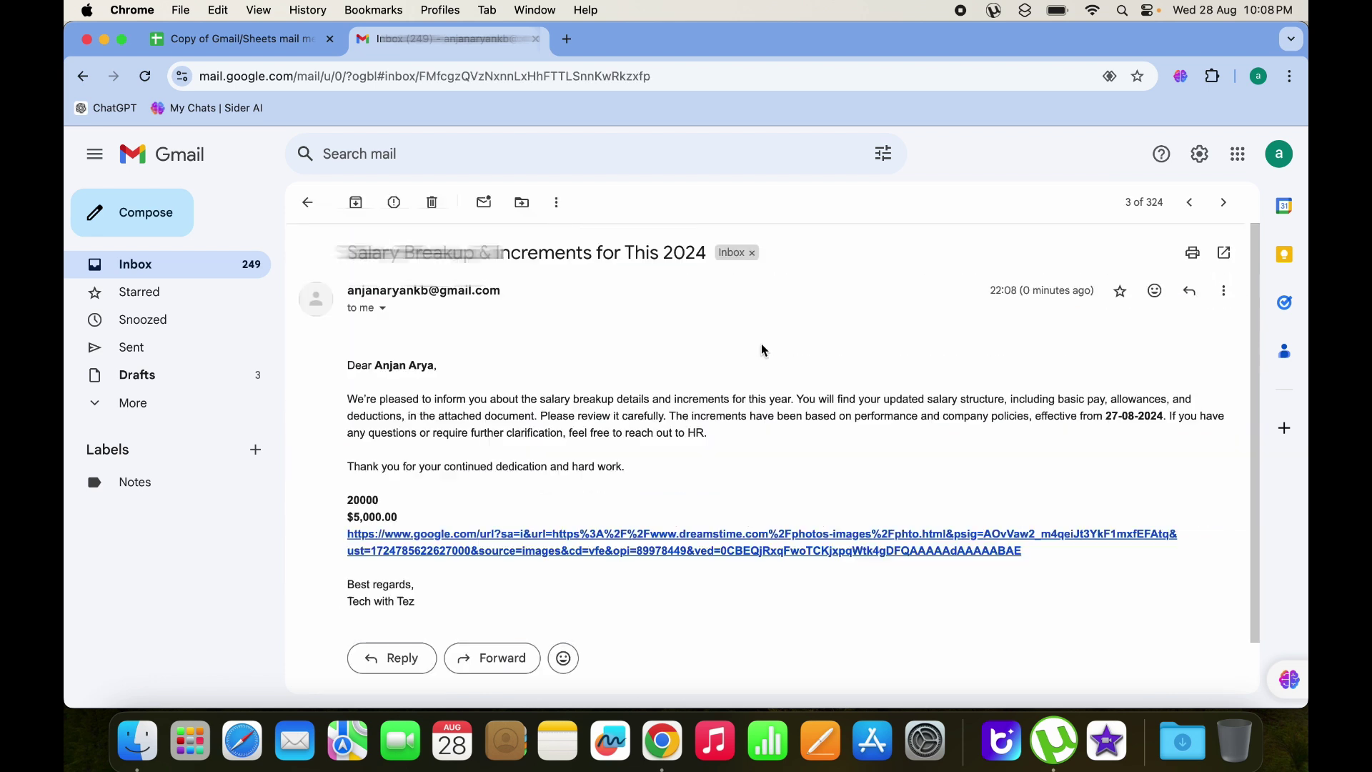
# Examine the effective date, gross total, HRA and offer letter link filled into the received email.
pyautogui.scroll(-2, 628, 354)
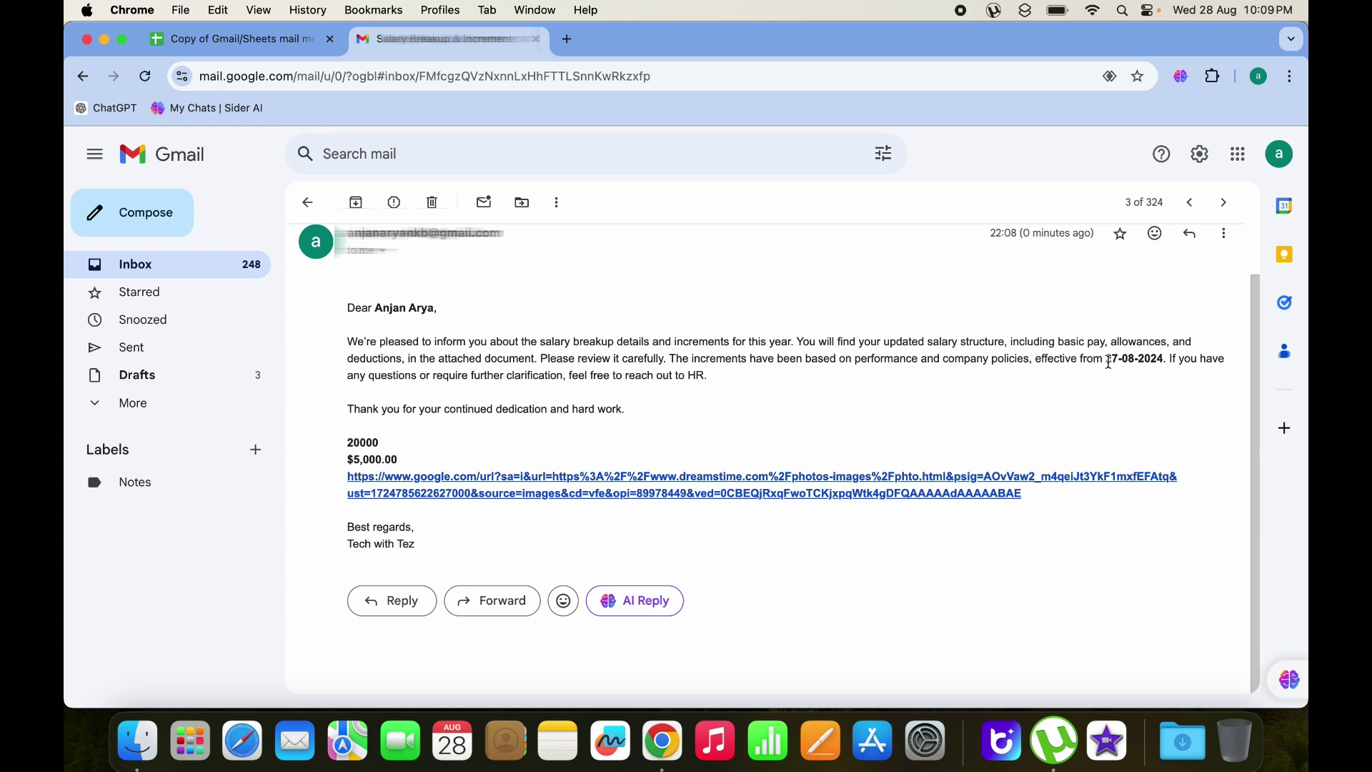
pyautogui.moveTo(1105, 359); pyautogui.dragTo(1165, 361)
pyautogui.moveTo(347, 443); pyautogui.dragTo(431, 443)
pyautogui.click(431, 440)
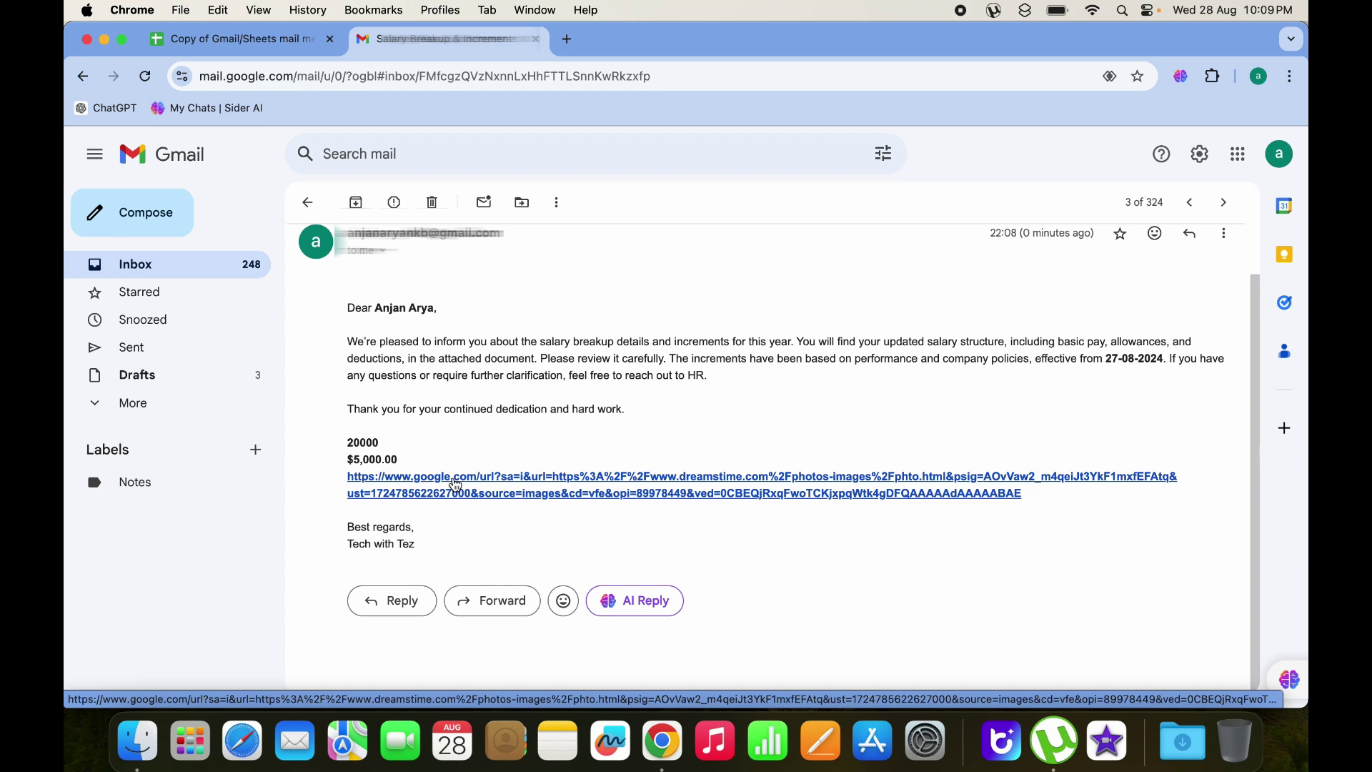
# Return to the spreadsheet and review its columns from Full Name to Offer Letter, including the Subject header in B1.
pyautogui.click(242, 41)
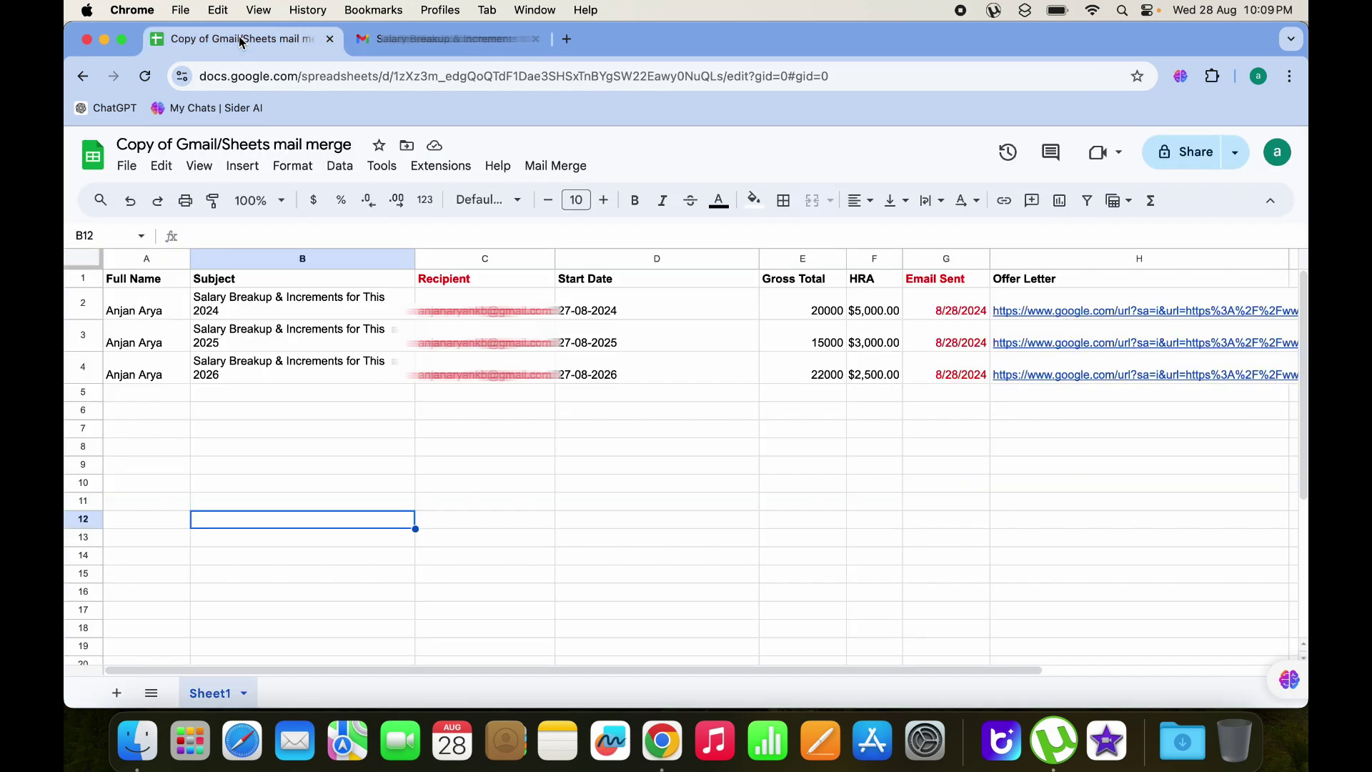
pyautogui.click(127, 166)
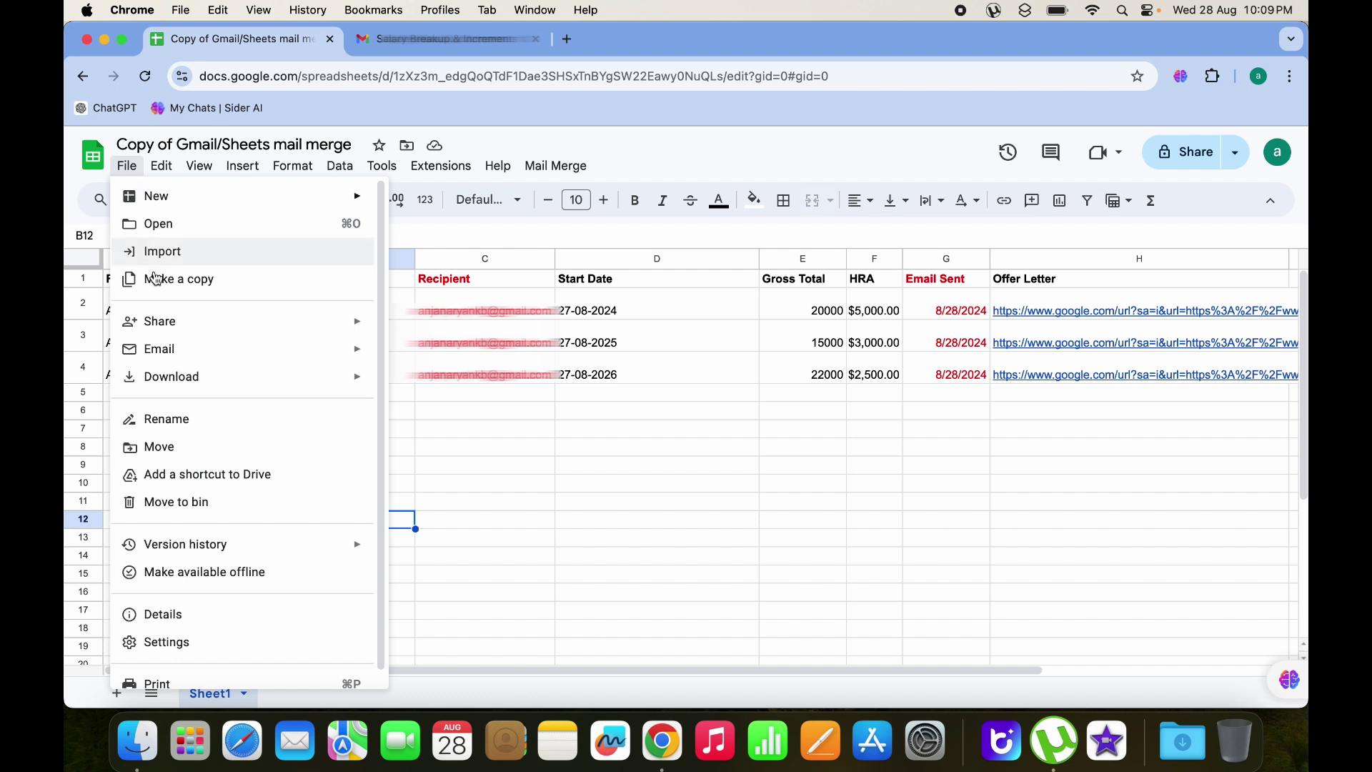
pyautogui.click(609, 540)
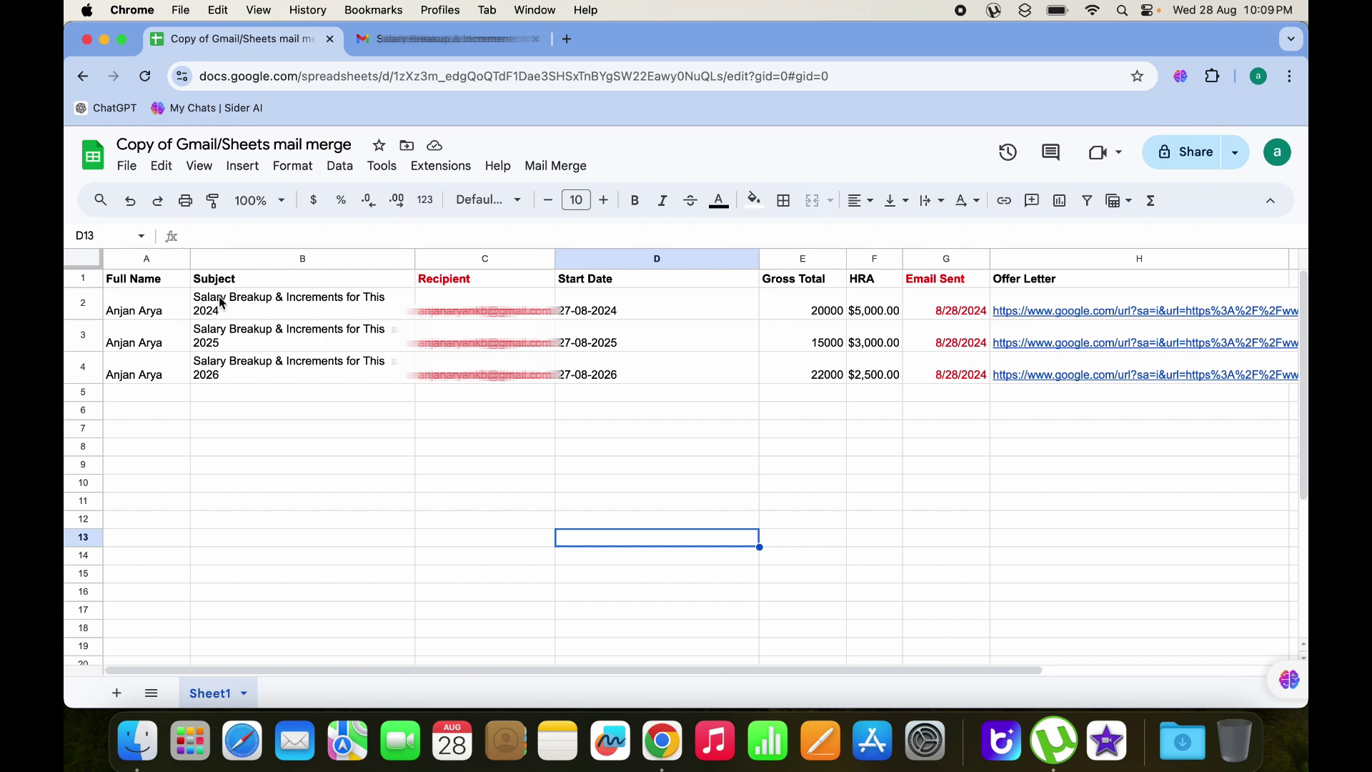
pyautogui.hscroll(5, 991, 323)
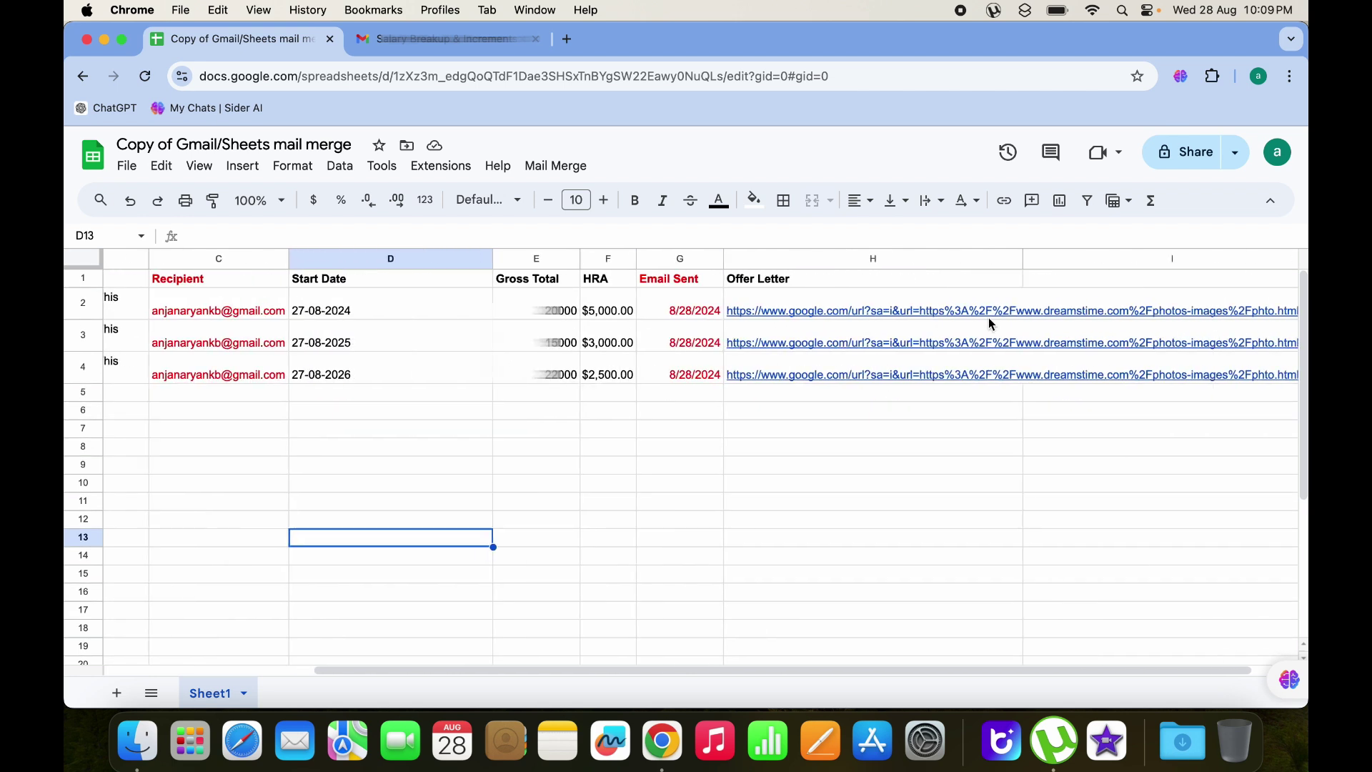
pyautogui.hscroll(-5, 990, 323)
pyautogui.scroll(-1, 990, 323)
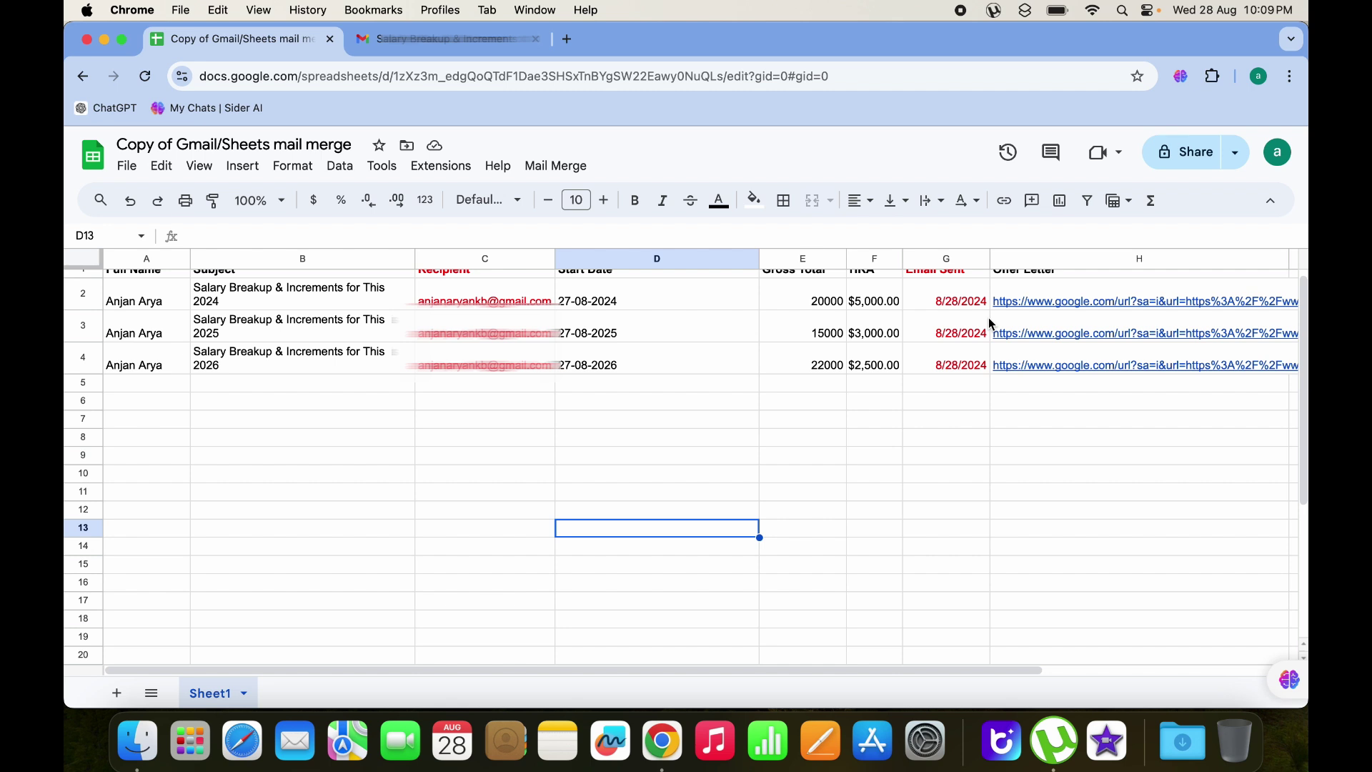
pyautogui.scroll(1, 990, 323)
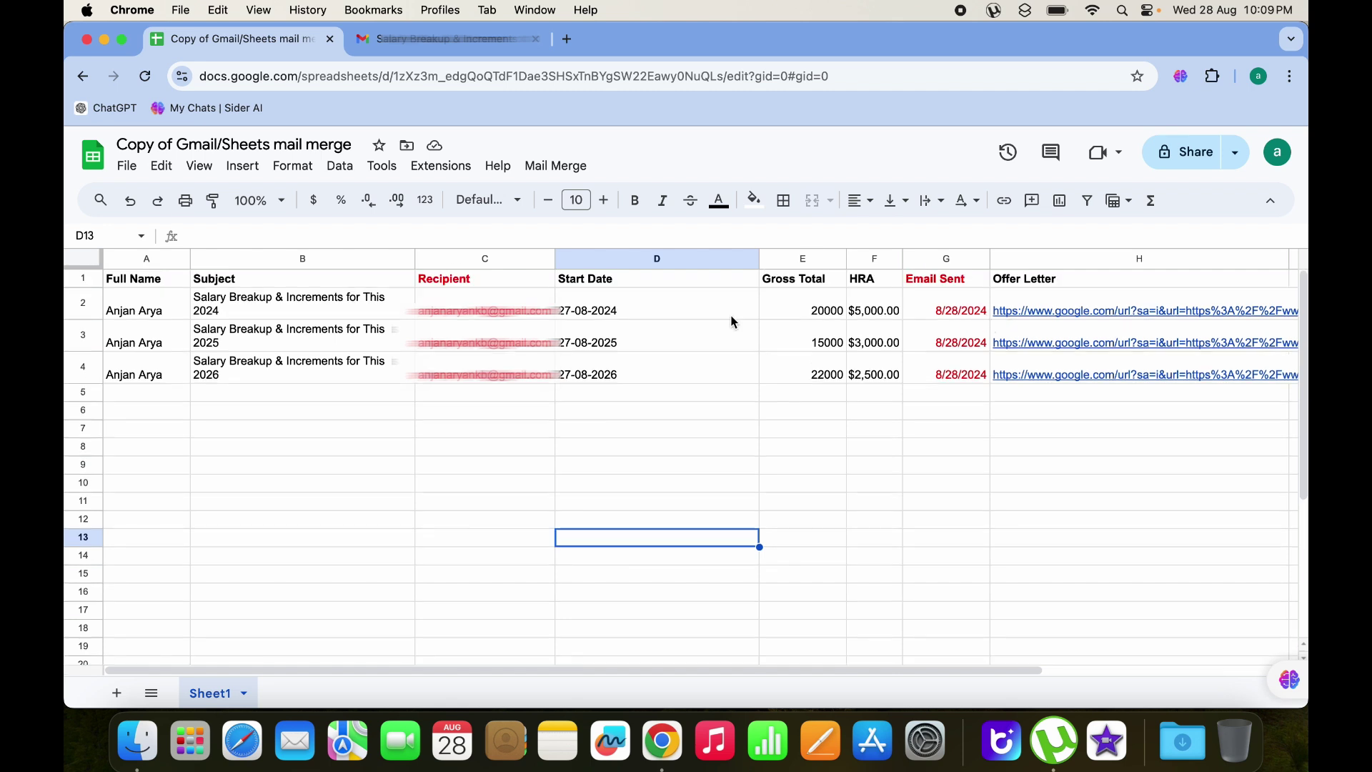
pyautogui.hscroll(5, 689, 349)
pyautogui.hscroll(-5, 689, 348)
pyautogui.click(268, 280)
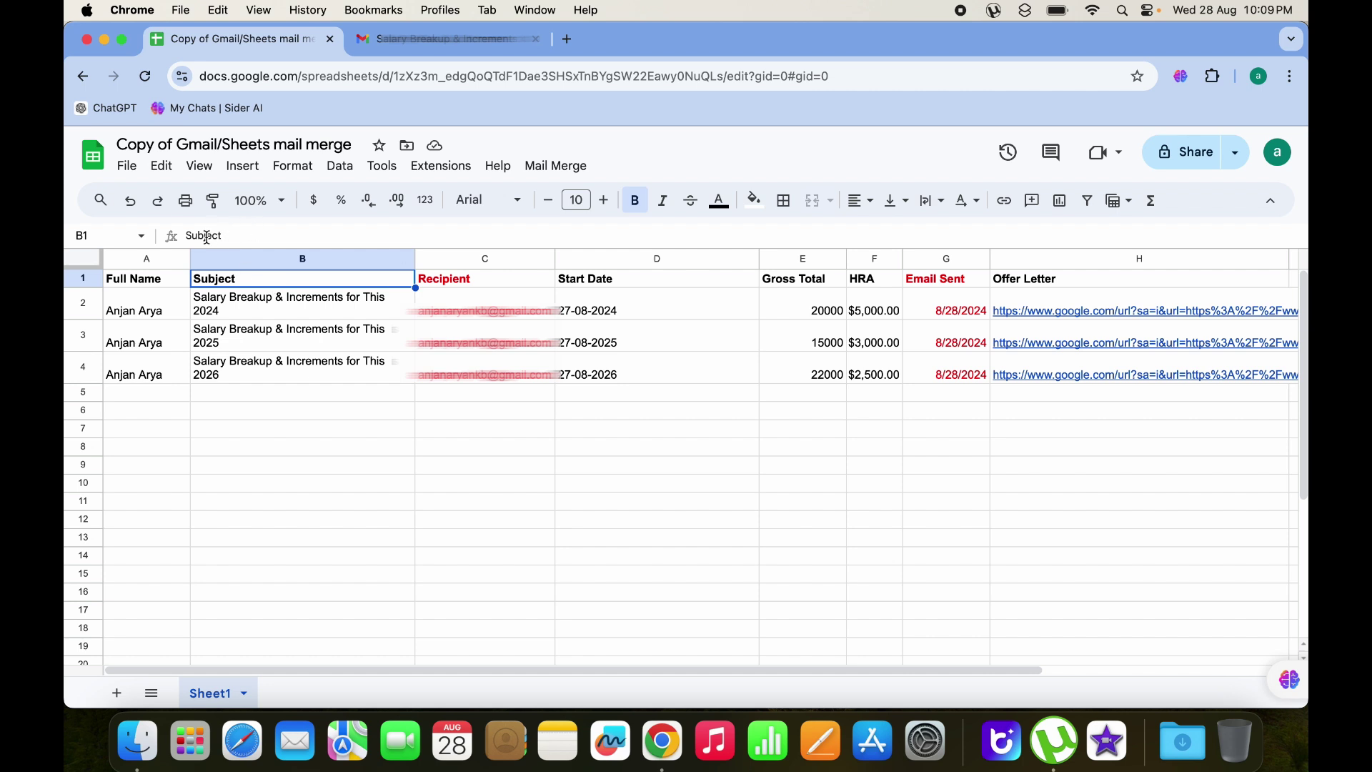
# Switch to Gmail's drafts and open the {{Subject}} draft template for review.
pyautogui.click(440, 40)
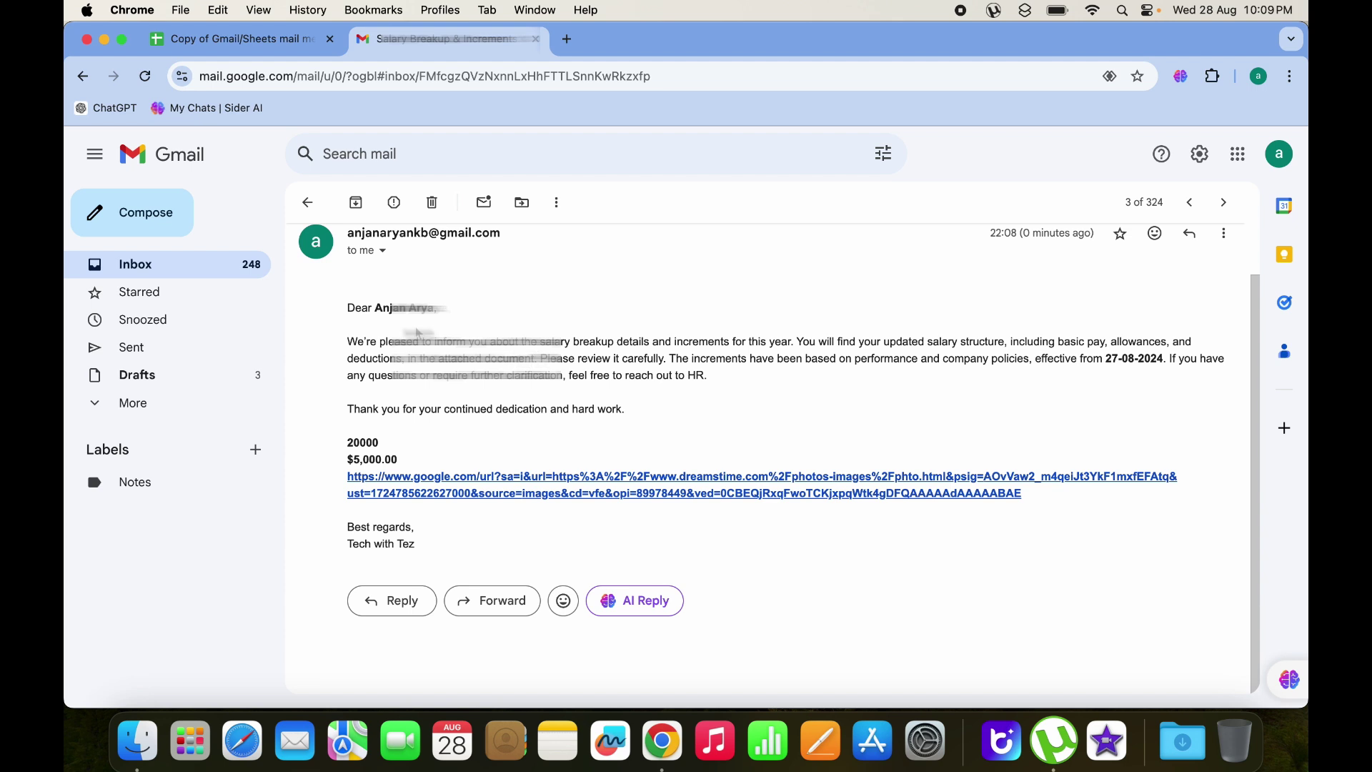
pyautogui.click(176, 376)
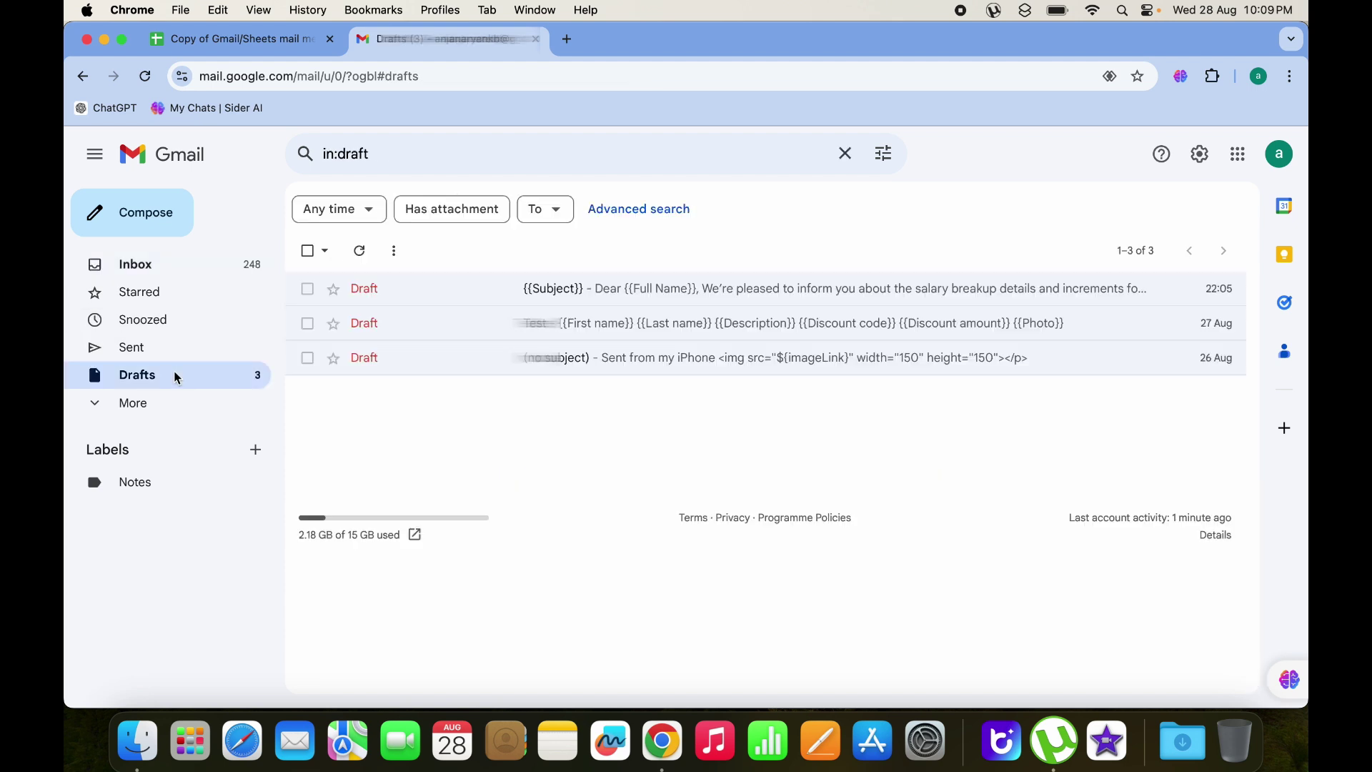
pyautogui.click(637, 287)
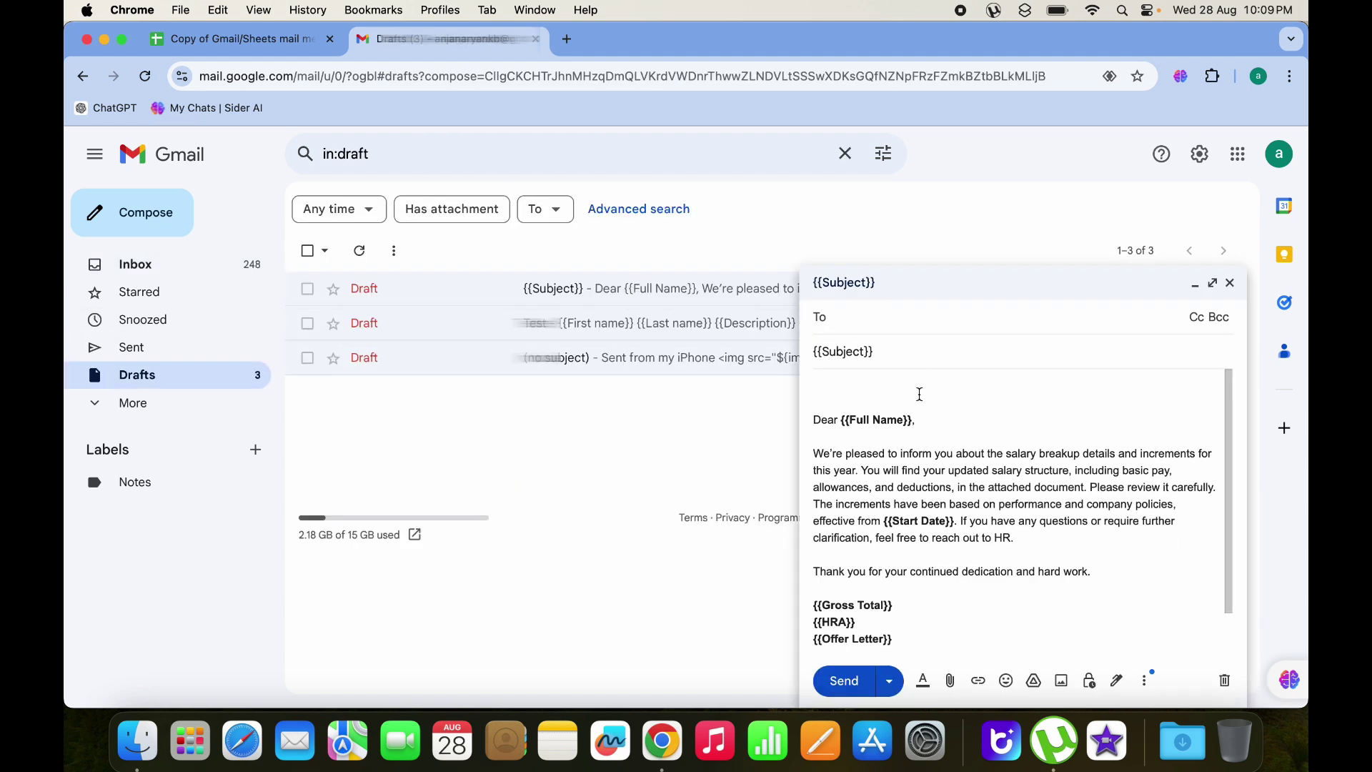